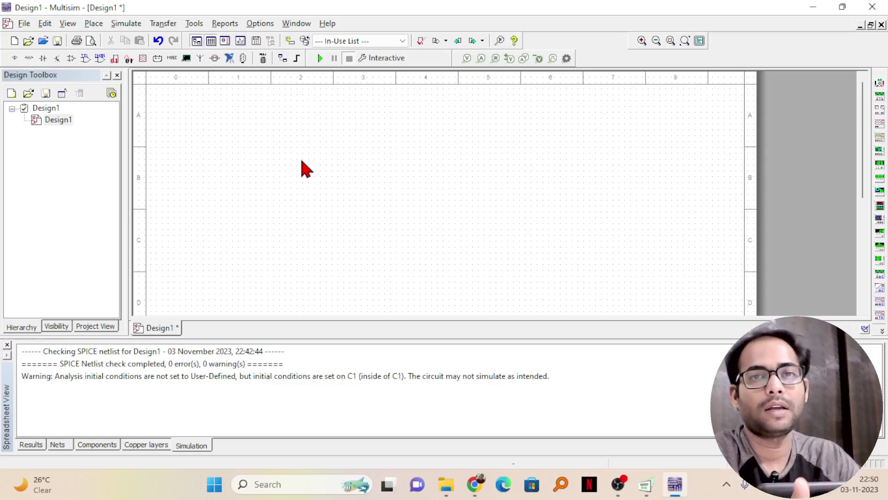
Place an AC_VOLTAGE source V1 from SIGNAL_VOLTAGE_SOURCES on the left of the sheet
{"action": "left_click", "coordinate": [12, 59]}
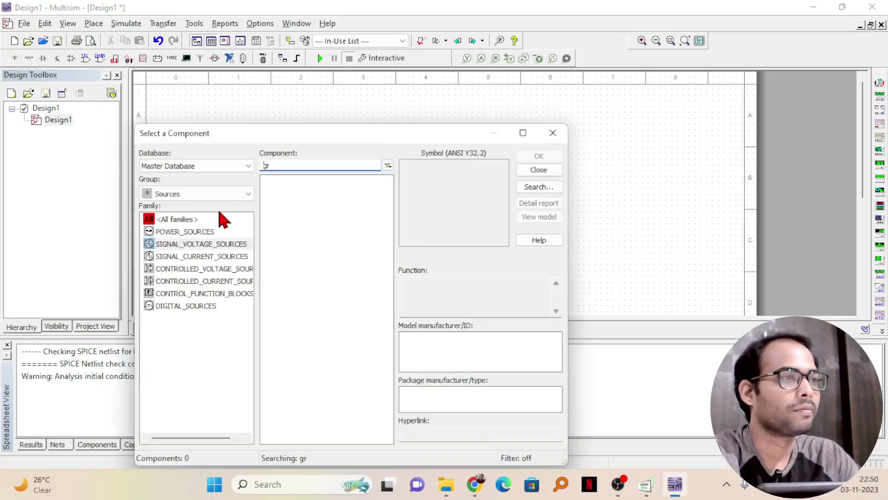
{"action": "left_click", "coordinate": [214, 195]}
{"action": "left_click", "coordinate": [359, 168]}
{"action": "double_click", "coordinate": [359, 166]}
{"action": "key", "text": "BackSpace"}
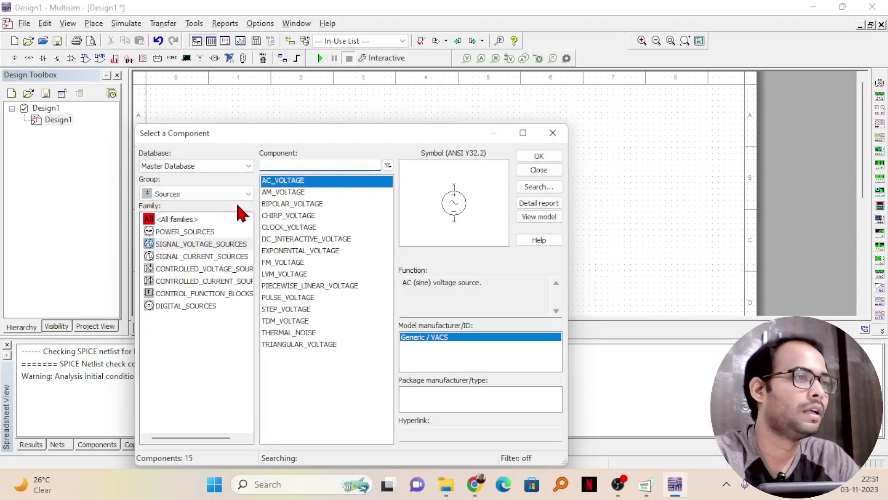
{"action": "left_click", "coordinate": [202, 244]}
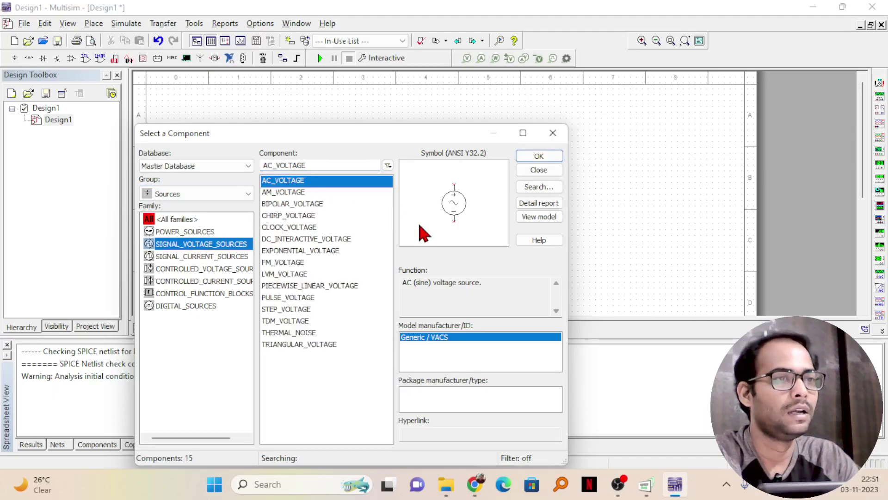
{"action": "left_click", "coordinate": [532, 156]}
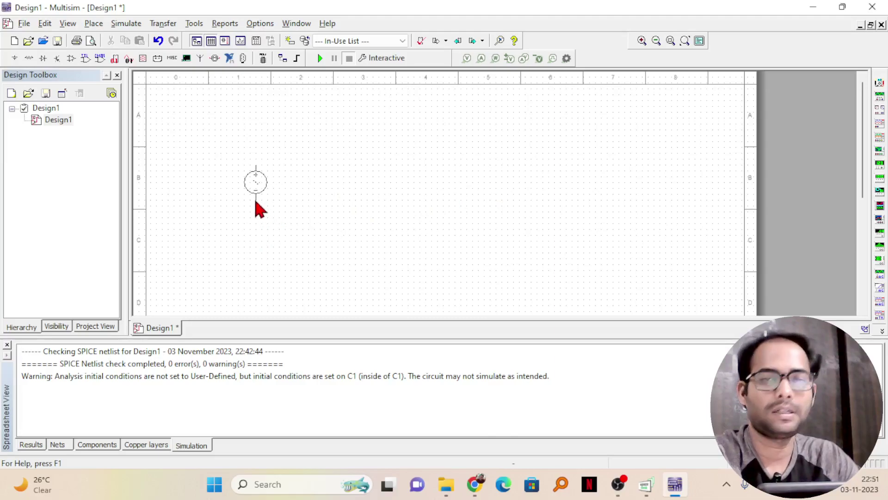
{"action": "left_click", "coordinate": [255, 200]}
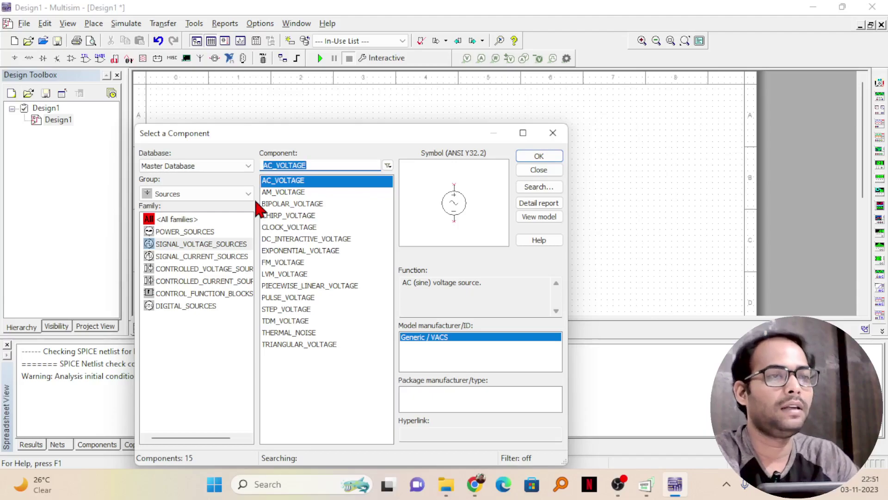
{"action": "key", "text": "Escape"}
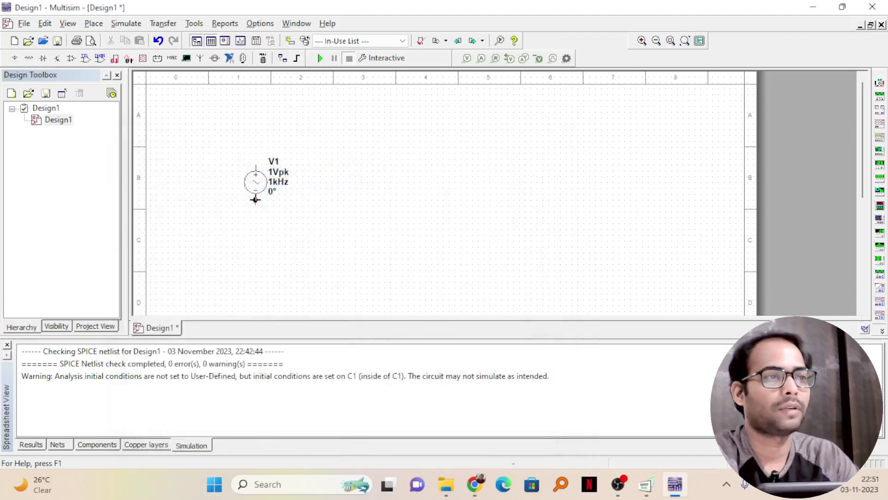
Give V1 a Voltage (Pk) of 5 V and a Frequency of 50 Hz
{"action": "double_click", "coordinate": [281, 182]}
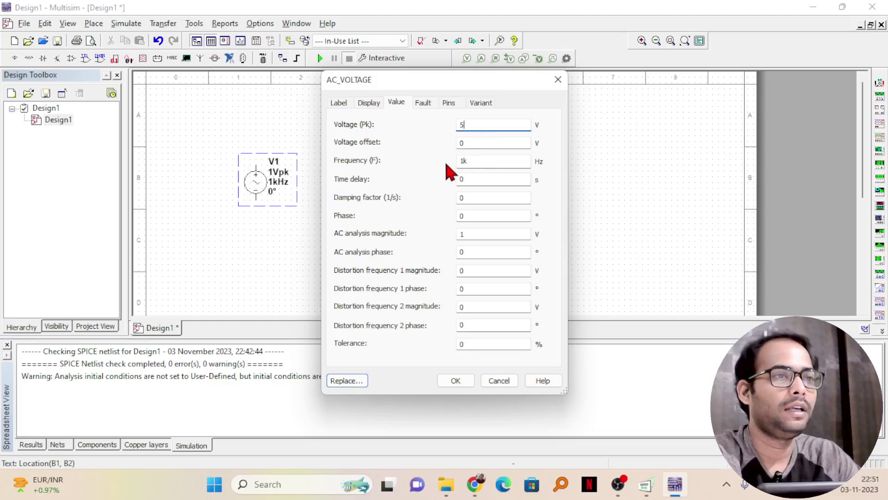
{"action": "left_click", "coordinate": [476, 164]}
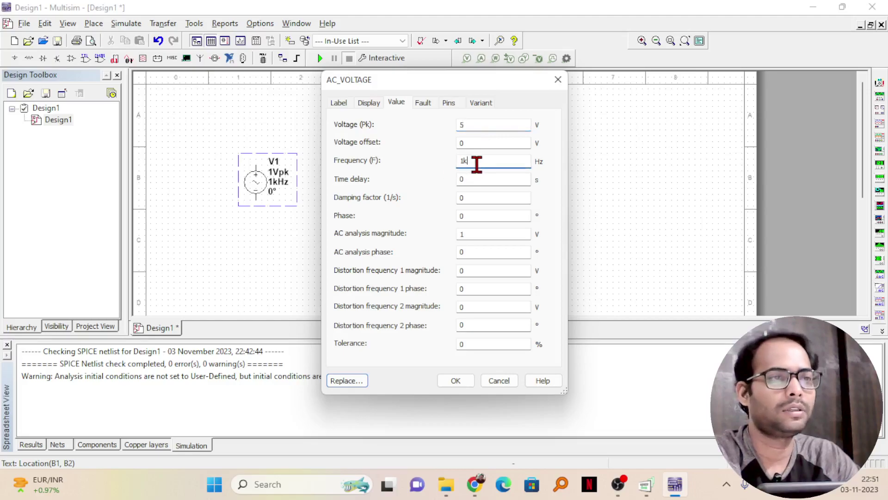
{"action": "key", "text": "BackSpace"}
{"action": "key", "text": "BackSpace"}
{"action": "type", "text": "50"}
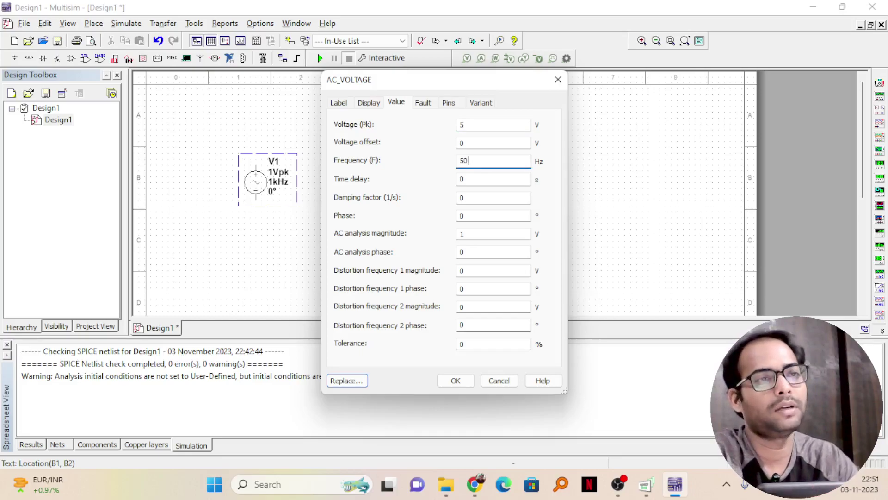
{"action": "left_click", "coordinate": [463, 382]}
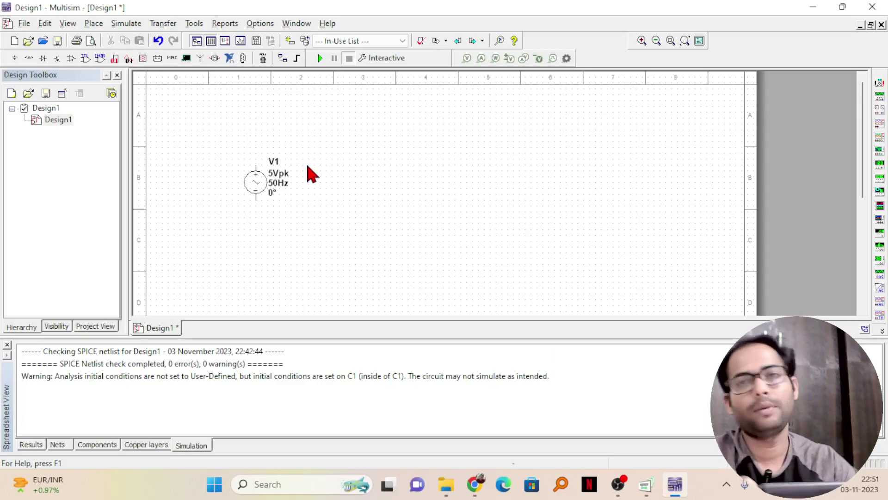
Place a 1N4007 diode D1 from the DIODE family above and right of V1
{"action": "left_click", "coordinate": [44, 58]}
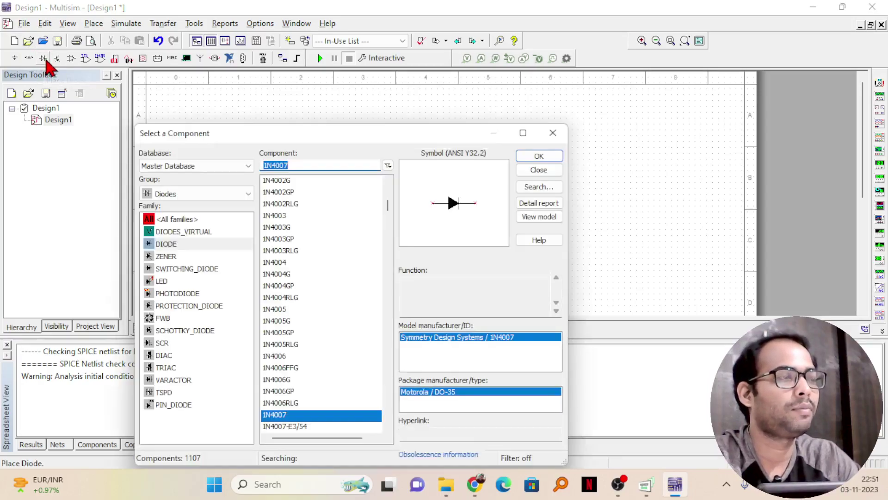
{"action": "left_click", "coordinate": [170, 244]}
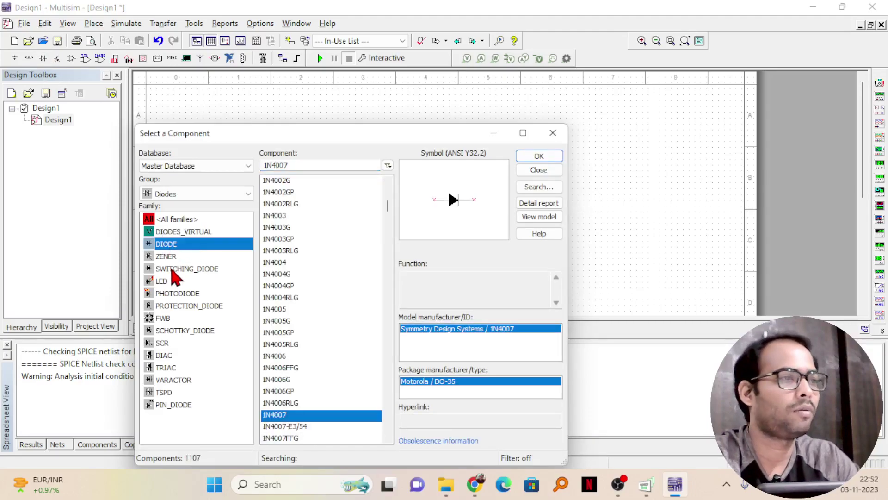
{"action": "left_click", "coordinate": [173, 293]}
{"action": "left_click", "coordinate": [163, 281]}
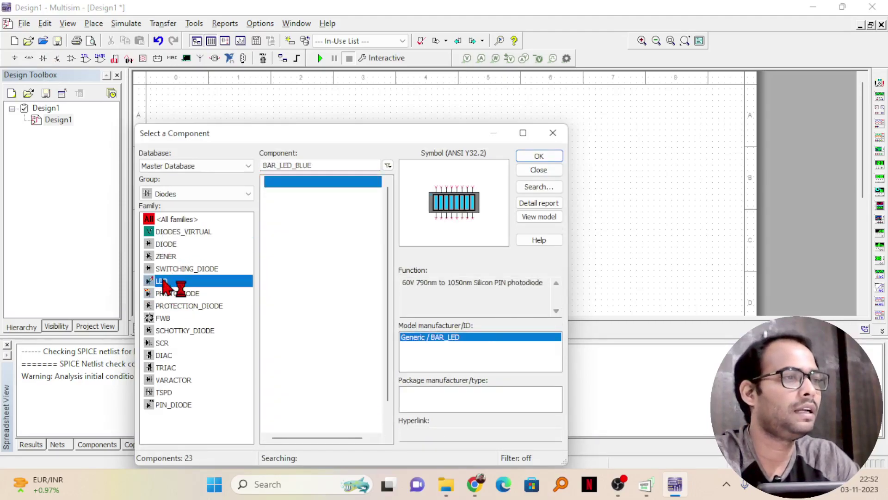
{"action": "left_click", "coordinate": [169, 257]}
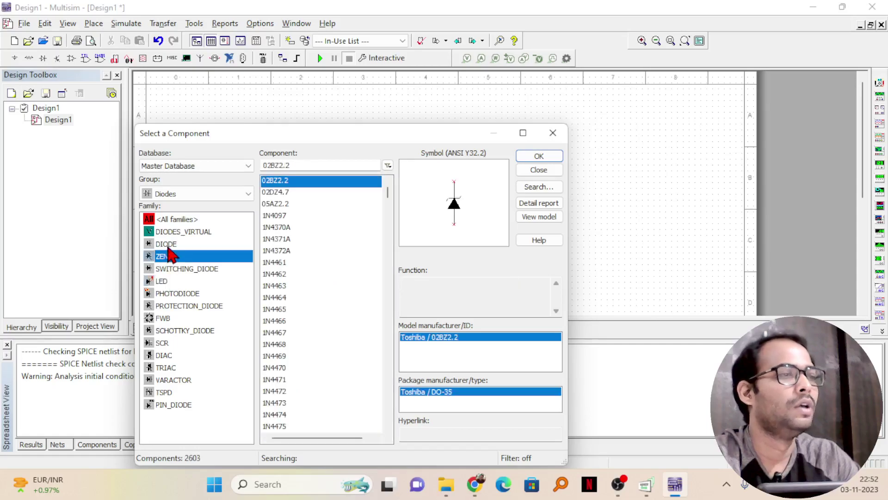
{"action": "left_click", "coordinate": [169, 248]}
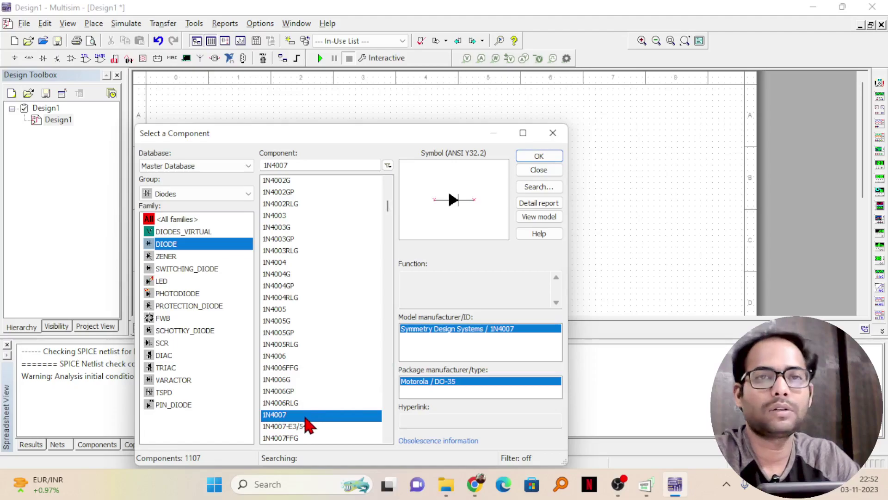
{"action": "left_click", "coordinate": [288, 299]}
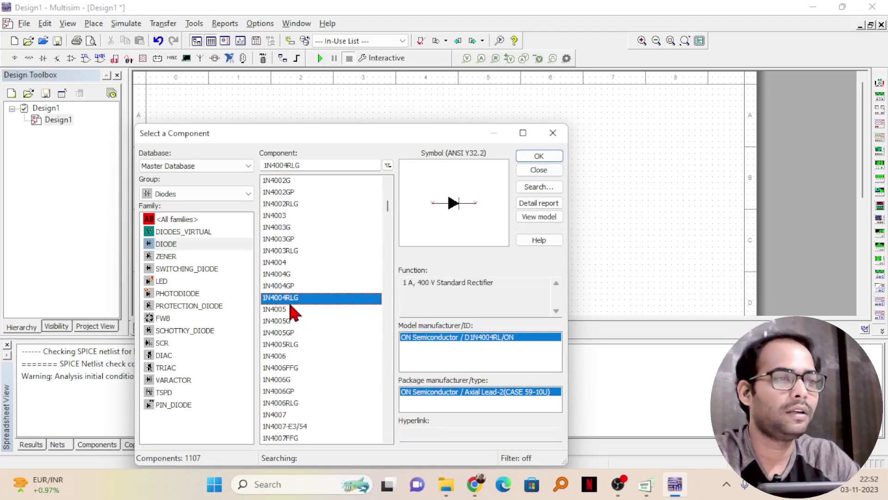
{"action": "left_click", "coordinate": [282, 415]}
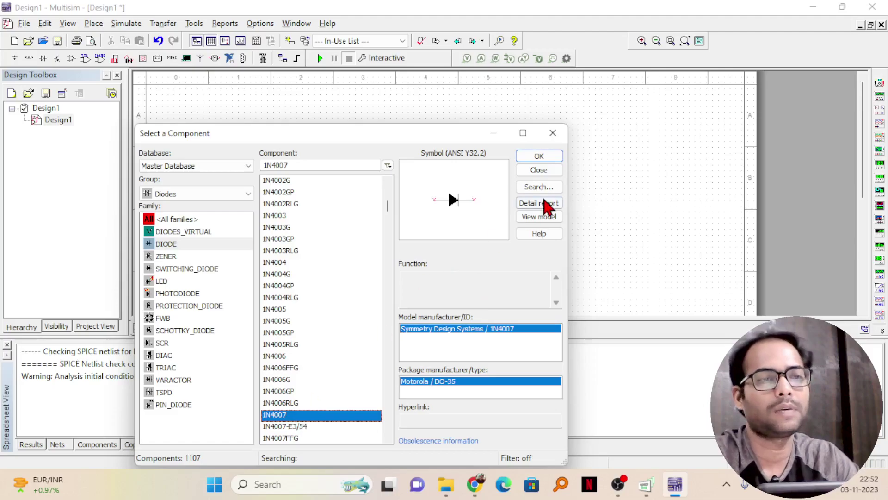
{"action": "left_click", "coordinate": [546, 165]}
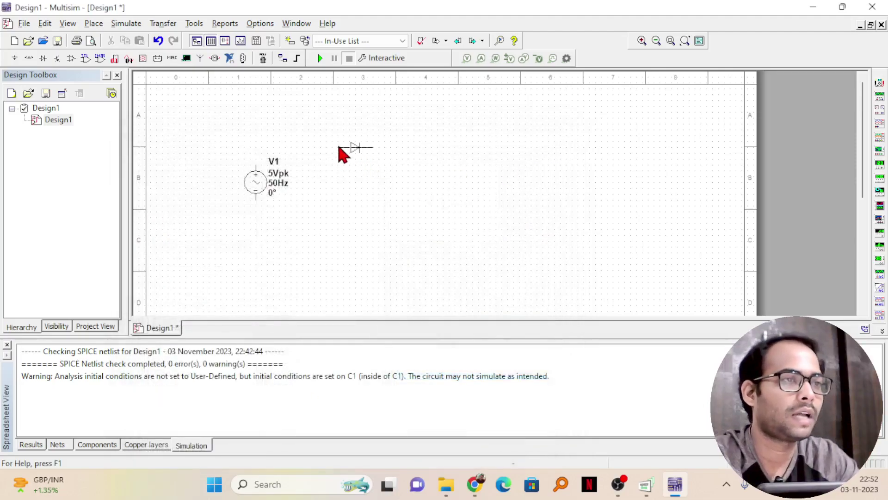
{"action": "left_click", "coordinate": [332, 143]}
{"action": "key", "text": "Escape"}
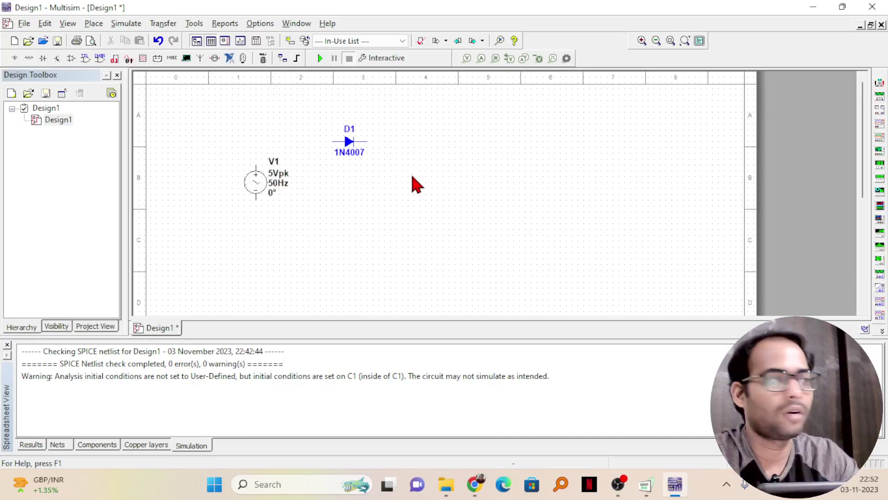
Place a RESISTOR_RATED resistor R1, found by searching 'resis' across all groups
{"action": "left_click", "coordinate": [29, 58]}
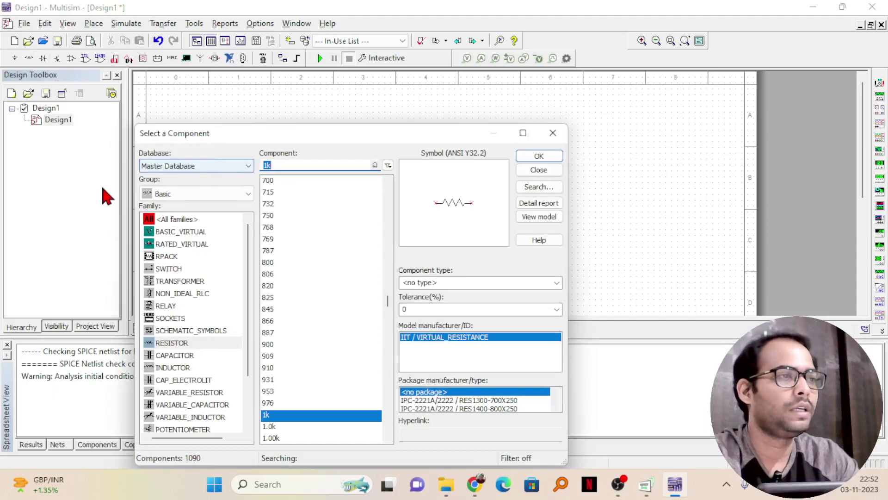
{"action": "left_click", "coordinate": [212, 193]}
{"action": "left_click", "coordinate": [190, 208]}
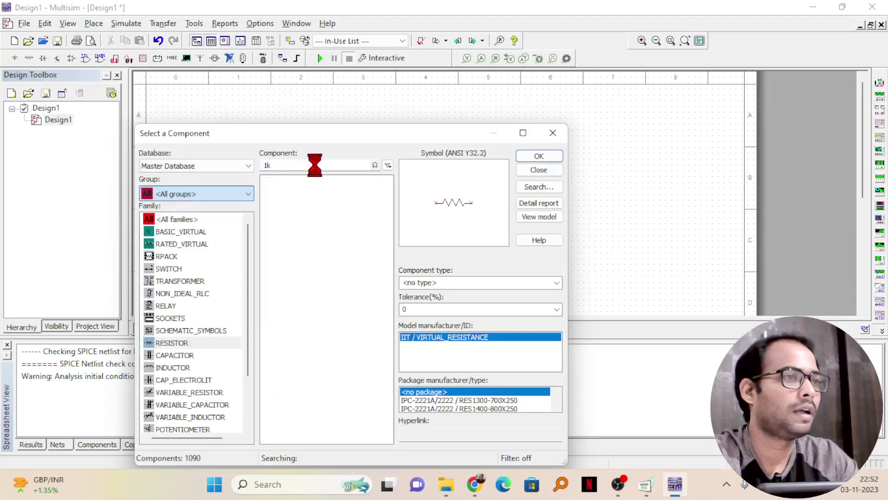
{"action": "left_click", "coordinate": [297, 165]}
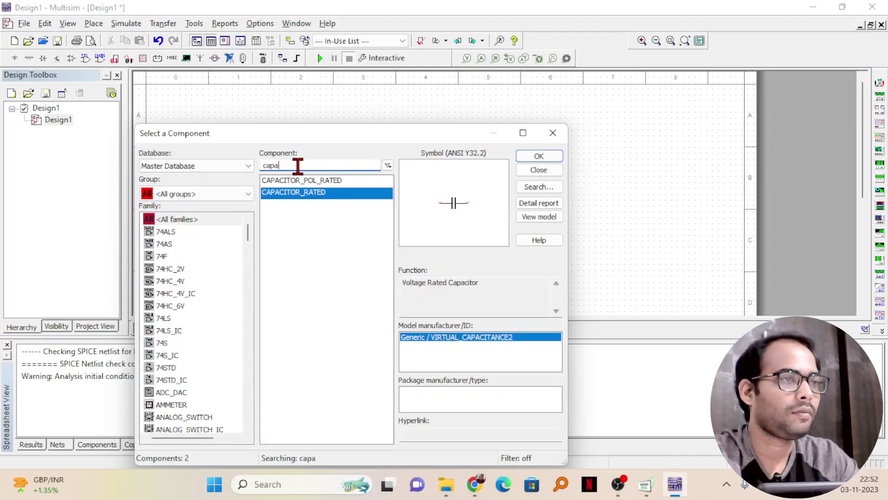
{"action": "key", "text": "BackSpace"}
{"action": "key", "text": "BackSpace"}
{"action": "key", "text": "BackSpace"}
{"action": "key", "text": "BackSpace"}
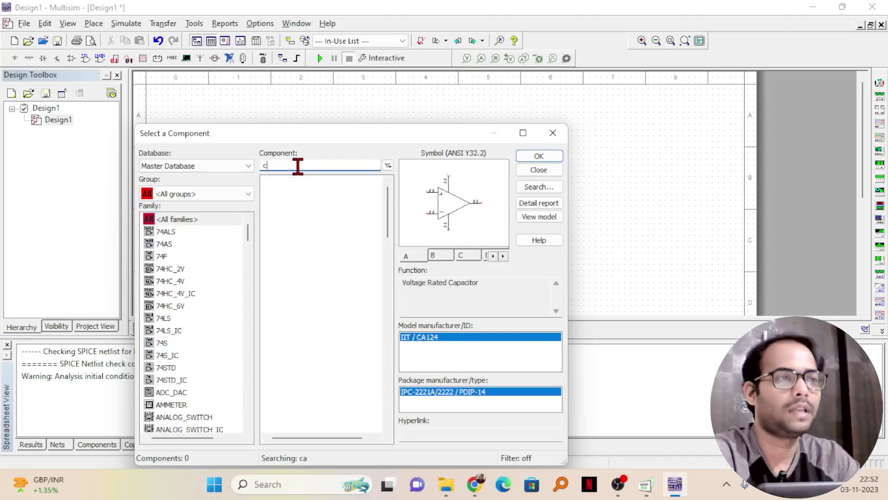
{"action": "type", "text": "r"}
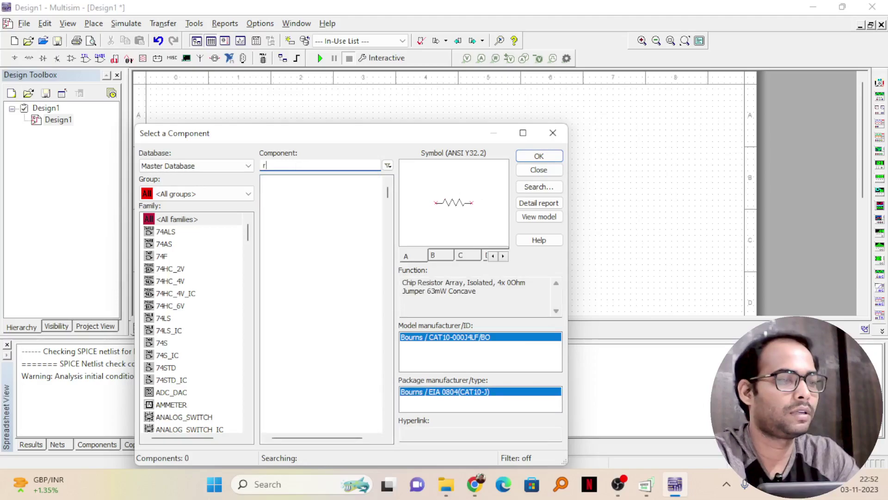
{"action": "type", "text": "esis"}
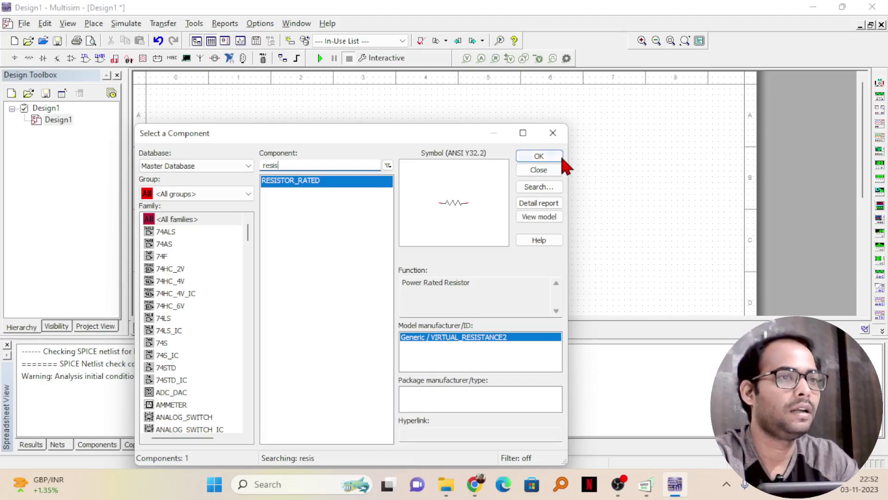
{"action": "left_click", "coordinate": [547, 156]}
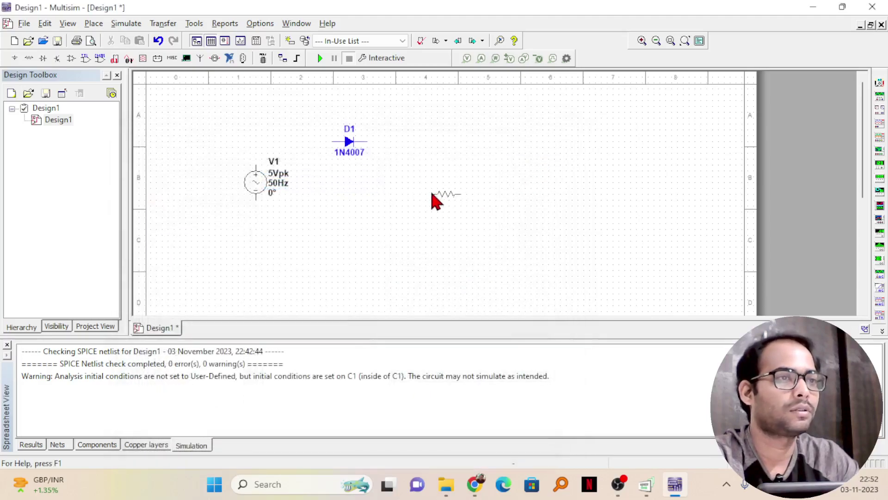
{"action": "key", "text": "Escape"}
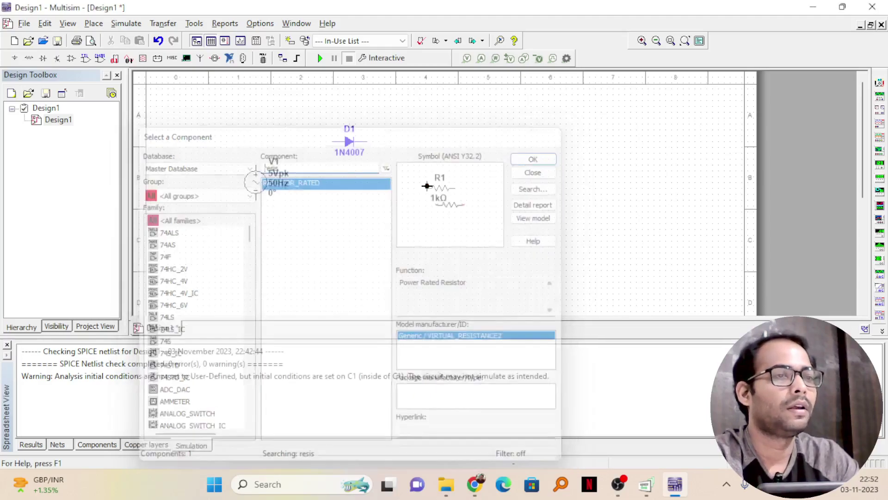
Rotate R1 upright, shift it one grid step left, and confirm its 1kΩ value
{"action": "left_click", "coordinate": [444, 200]}
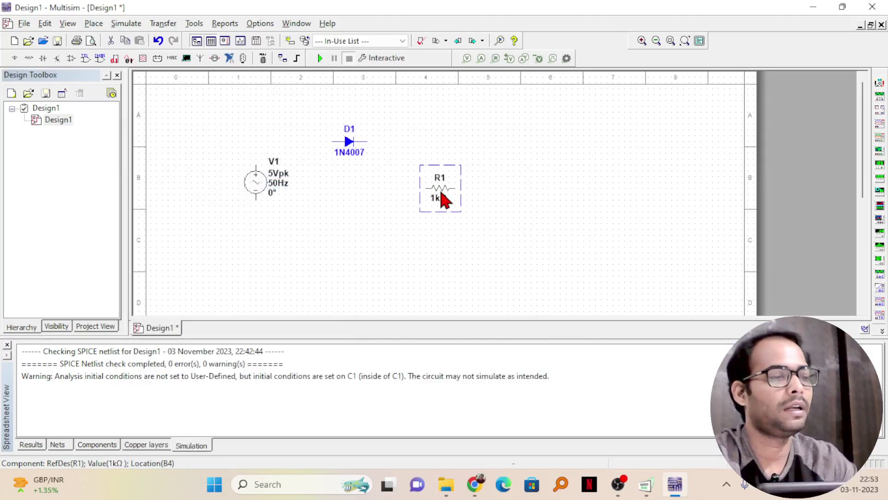
{"action": "key", "text": "ctrl+r"}
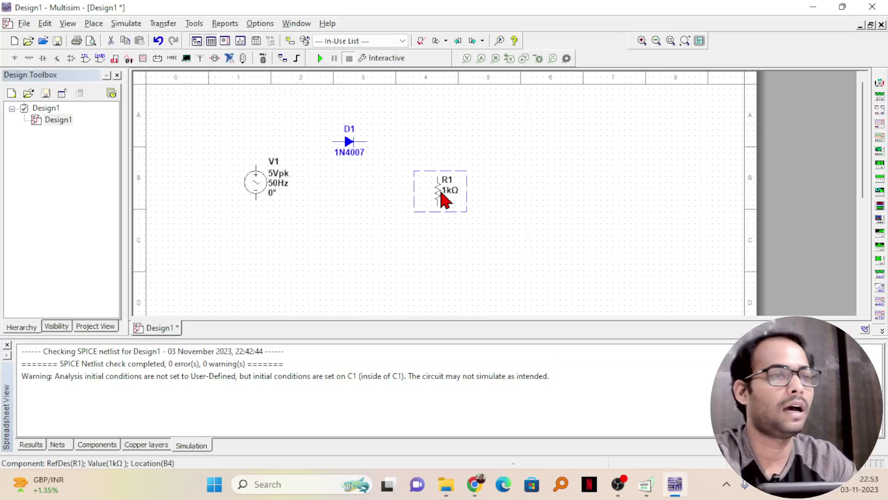
{"action": "left_click_drag", "start_coordinate": [440, 193], "coordinate": [431, 190]}
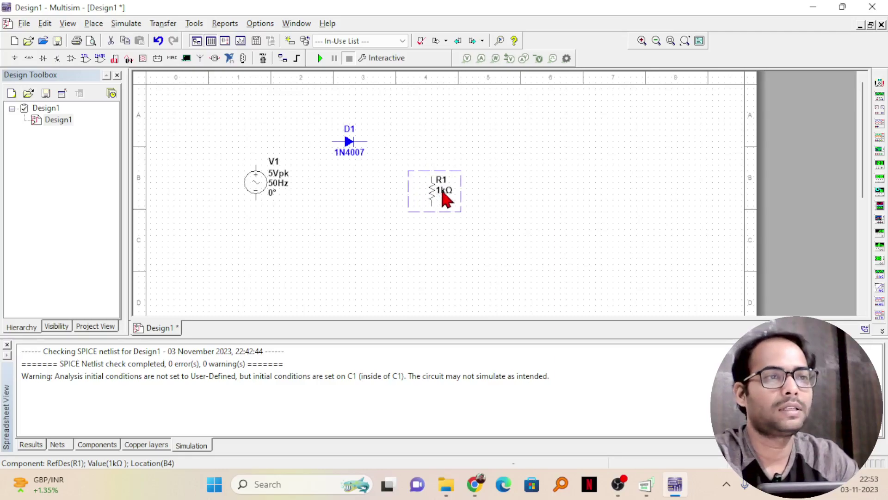
{"action": "double_click", "coordinate": [447, 196]}
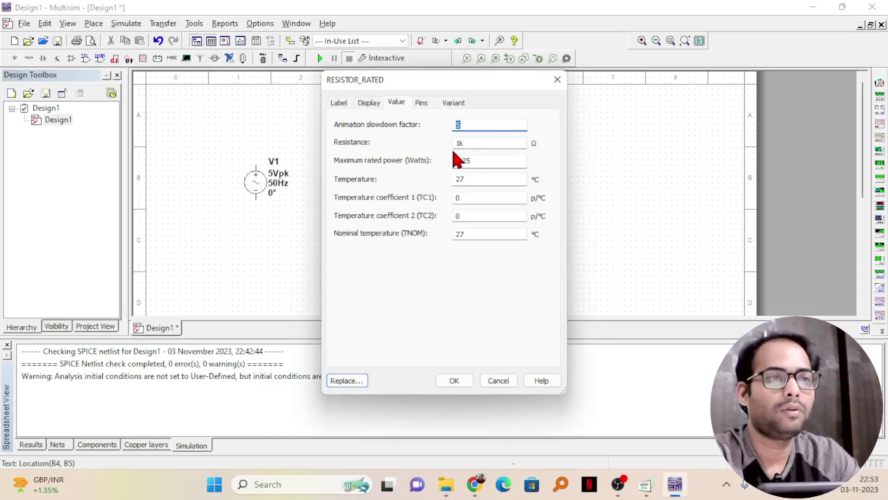
{"action": "left_click", "coordinate": [452, 380]}
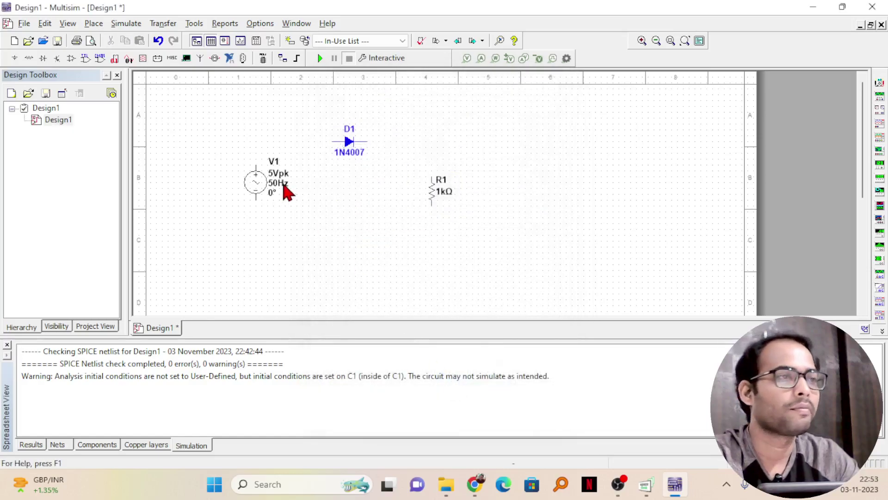
Wire V1+ to D1's anode, D1's cathode to R1's top, and V1− to R1's bottom
{"action": "left_click", "coordinate": [255, 165]}
{"action": "left_click", "coordinate": [331, 141]}
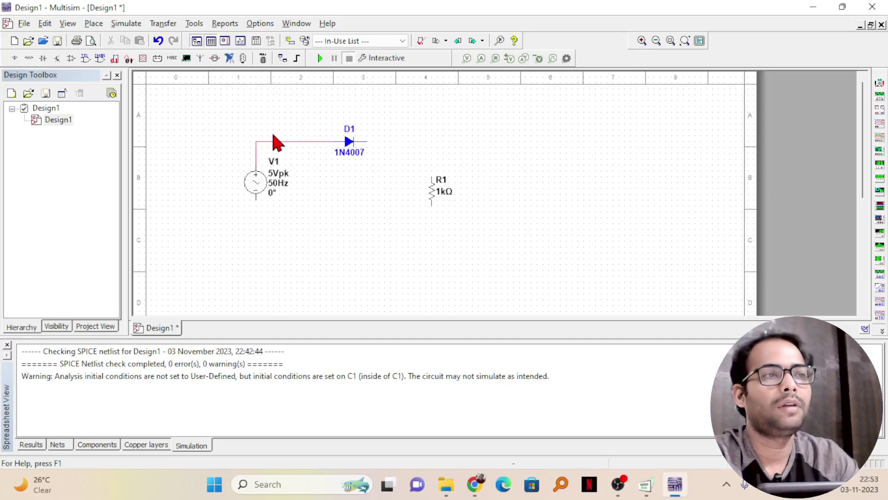
{"action": "left_click", "coordinate": [368, 141]}
{"action": "left_click", "coordinate": [431, 178]}
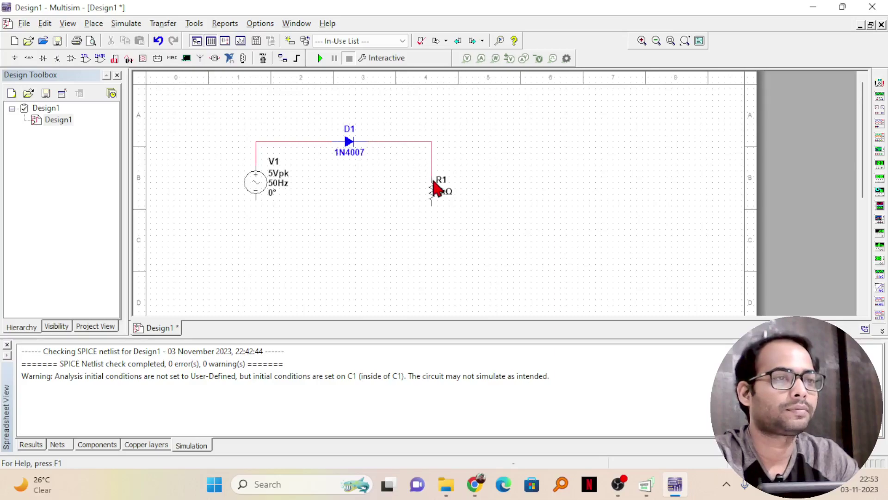
{"action": "left_click", "coordinate": [256, 198]}
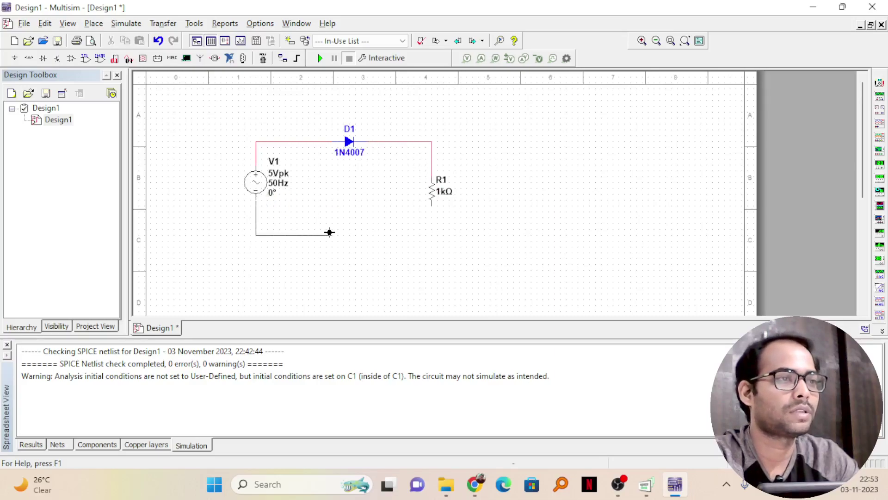
{"action": "left_click", "coordinate": [431, 205]}
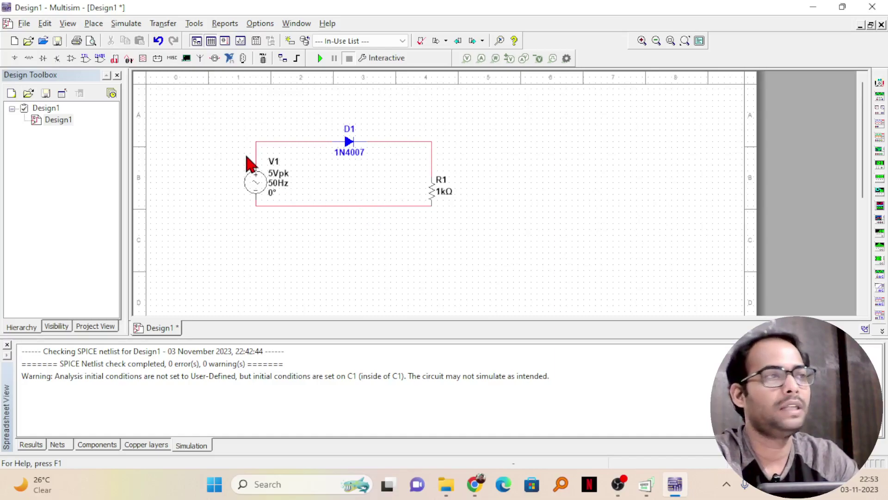
{"action": "left_click", "coordinate": [15, 59]}
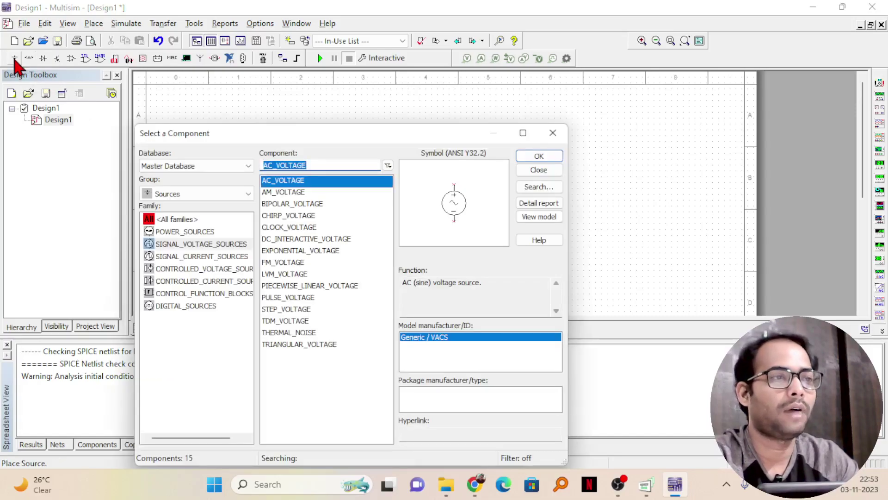
Place a GROUND symbol below the circuit, found by searching 'ground' in all families
{"action": "left_click", "coordinate": [185, 220]}
{"action": "left_click", "coordinate": [320, 165]}
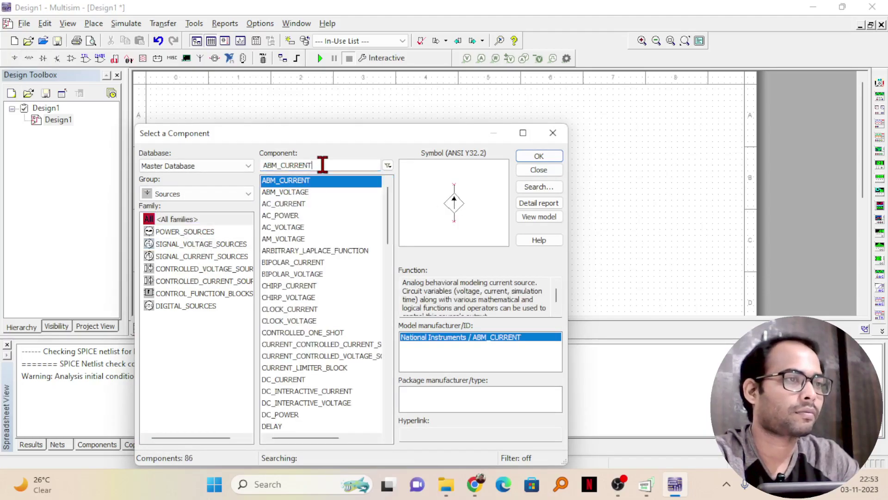
{"action": "type", "text": "ground"}
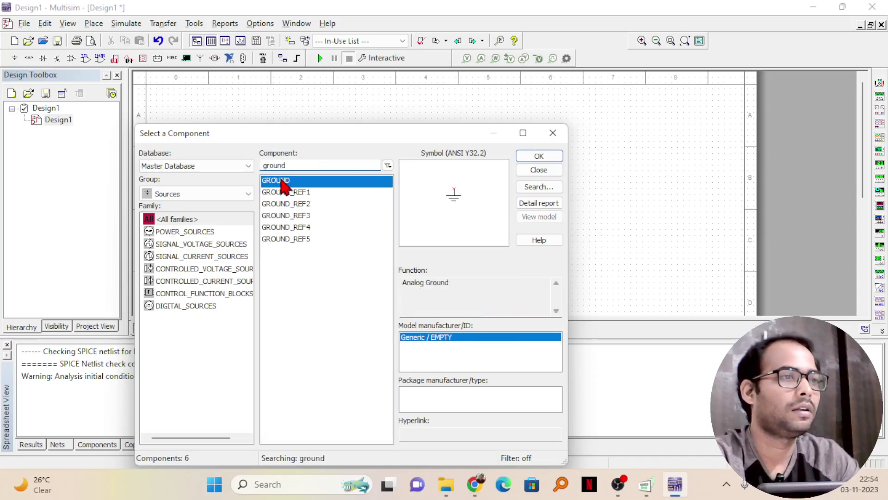
{"action": "left_click", "coordinate": [537, 156]}
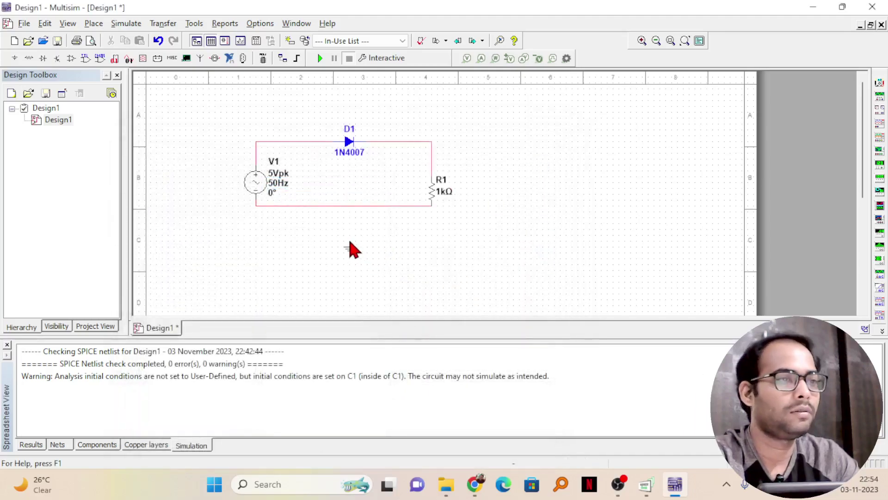
{"action": "left_click", "coordinate": [349, 240]}
{"action": "key", "text": "Escape"}
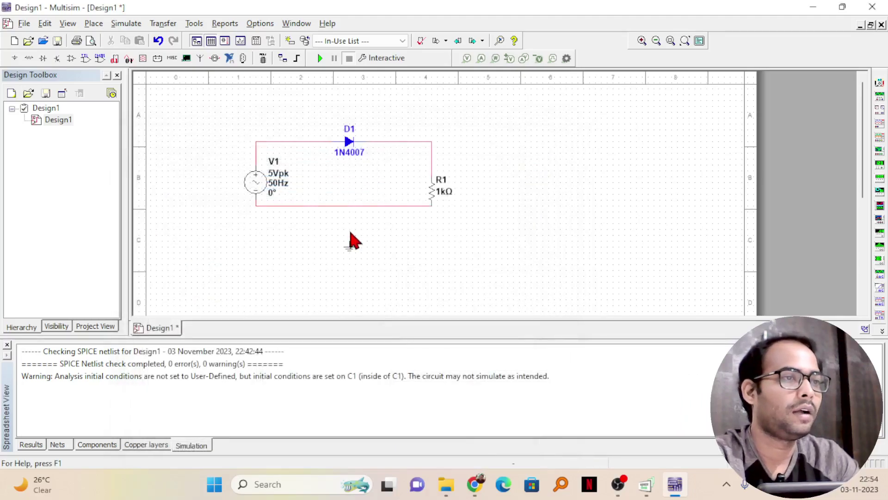
Wire the ground to the loop's bottom wire and pick up an oscilloscope
{"action": "left_click", "coordinate": [351, 240]}
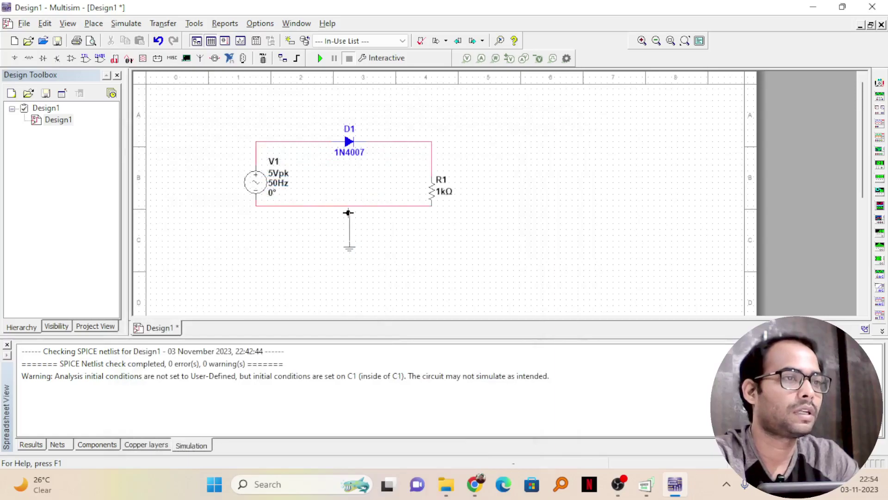
{"action": "left_click", "coordinate": [348, 206]}
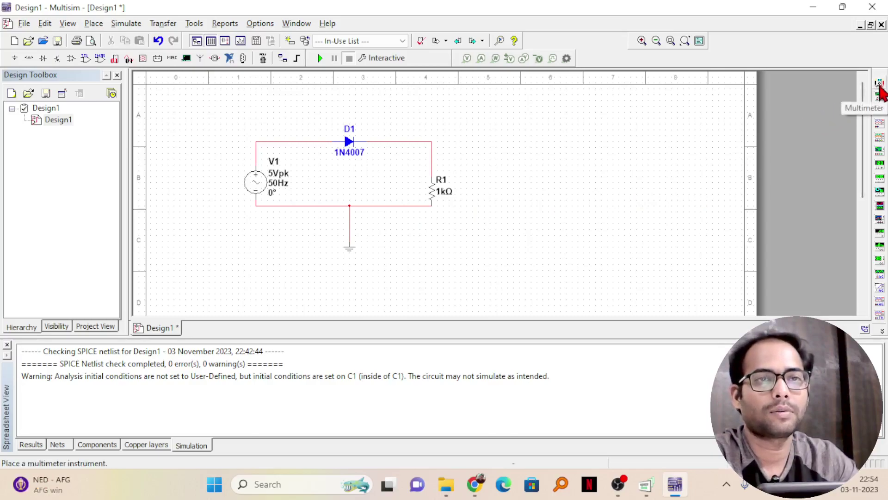
{"action": "left_click", "coordinate": [880, 134]}
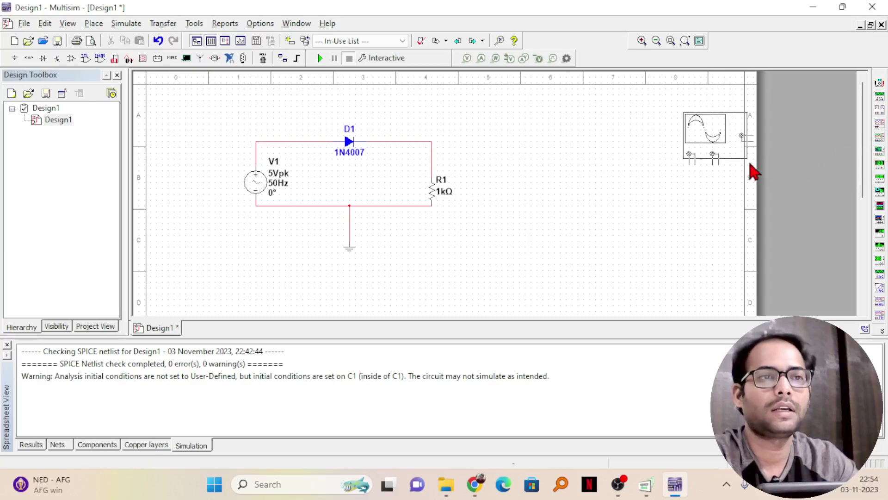
Place oscilloscope XSC1 just right of the rectifier loop, zoomed in on the schematic
{"action": "left_click", "coordinate": [721, 139]}
{"action": "left_click", "coordinate": [622, 165]}
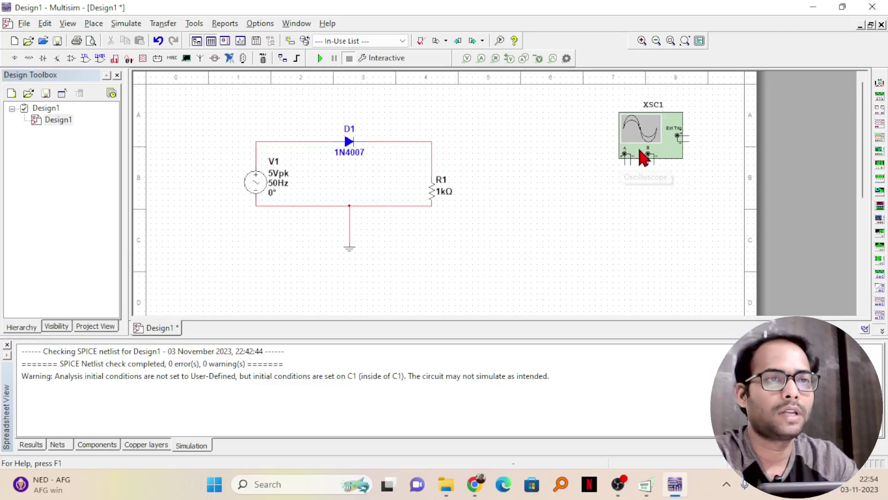
{"action": "left_click", "coordinate": [642, 40]}
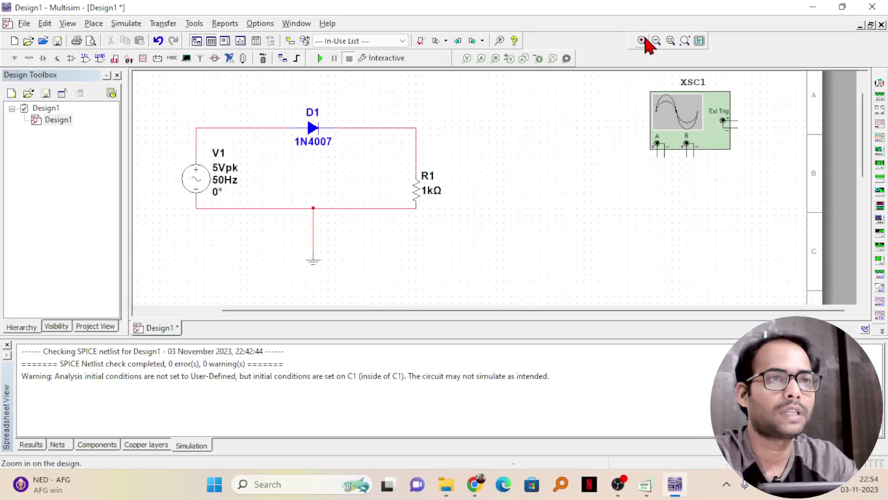
{"action": "left_click_drag", "start_coordinate": [675, 119], "coordinate": [577, 158]}
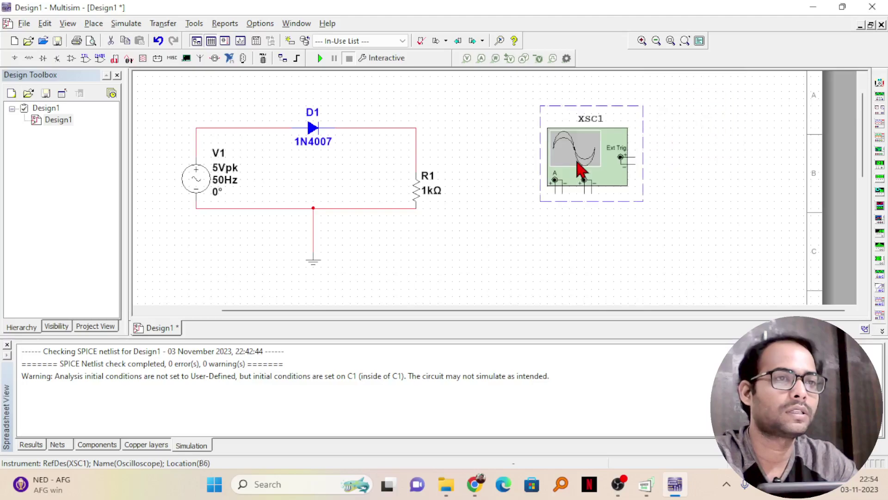
{"action": "left_click", "coordinate": [642, 40]}
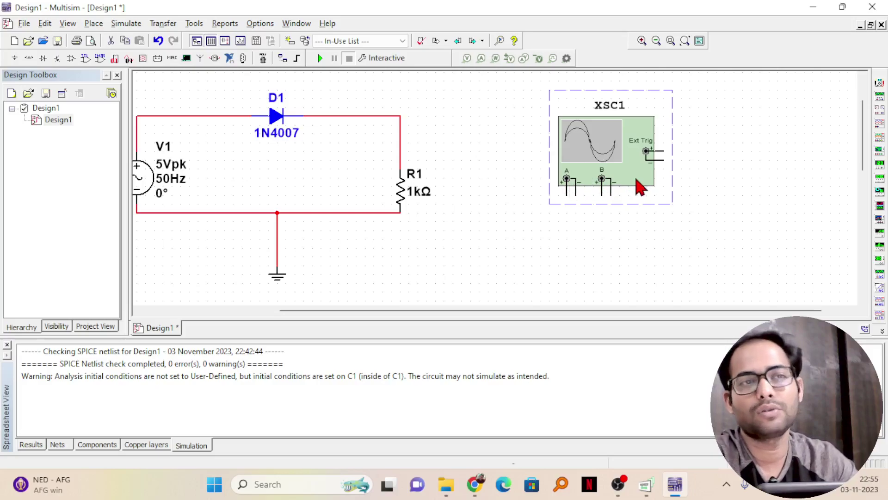
{"action": "left_click", "coordinate": [547, 231]}
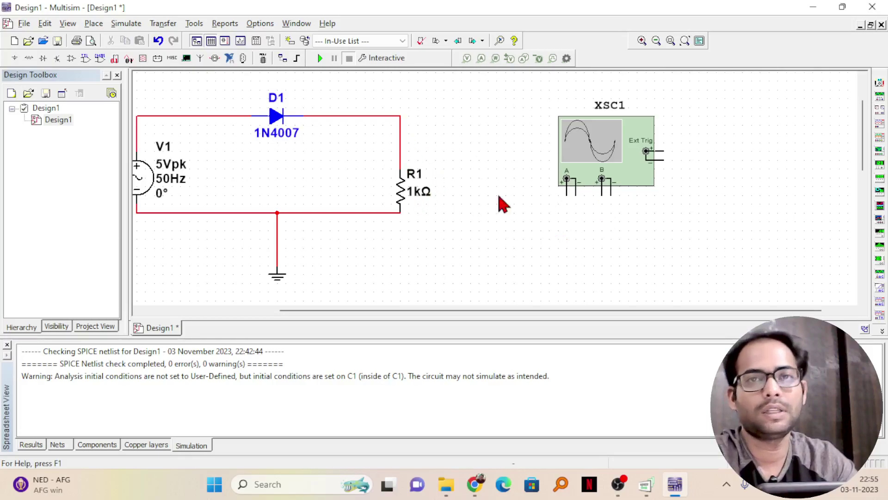
Wire XSC1 channel A+ to the D1/R1 junction and channel A− to the bottom ground wire
{"action": "left_click", "coordinate": [566, 196]}
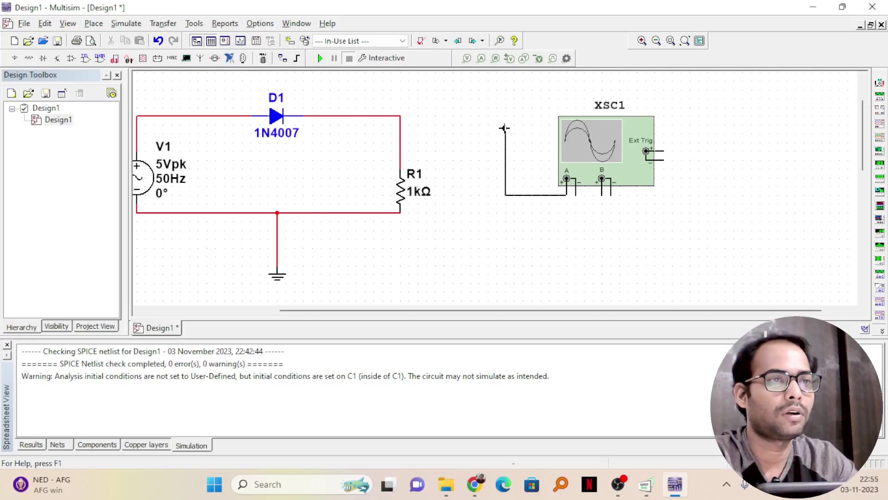
{"action": "left_click", "coordinate": [399, 125]}
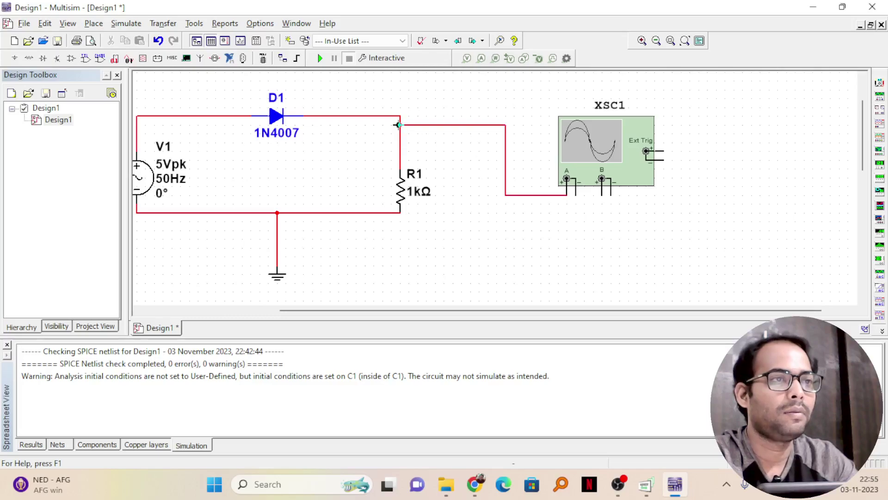
{"action": "left_click", "coordinate": [575, 194]}
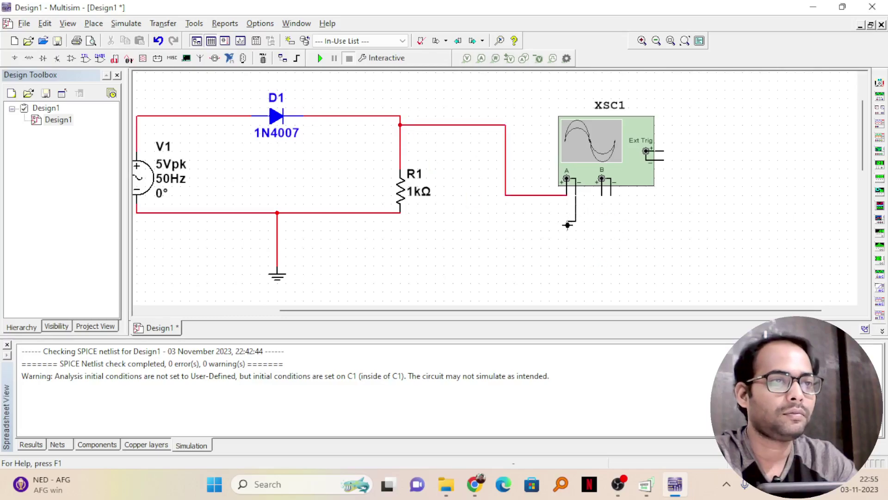
{"action": "left_click", "coordinate": [391, 213]}
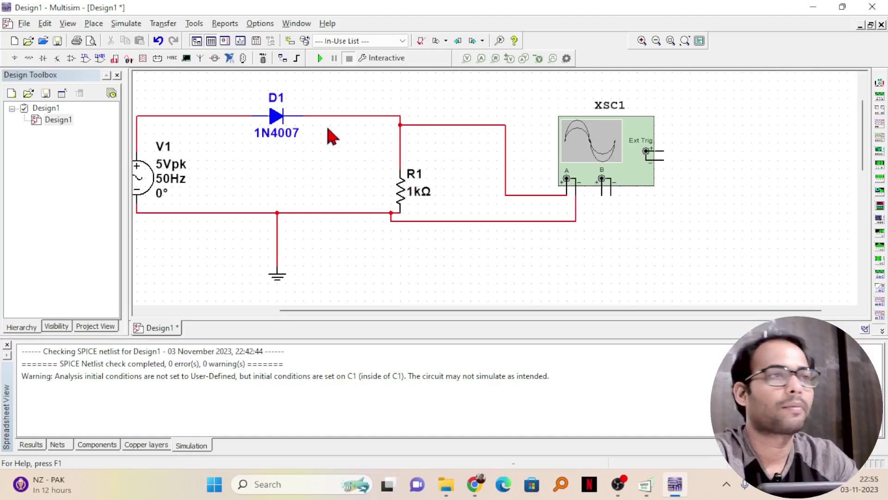
Run the simulation and open the XSC1 oscilloscope display
{"action": "left_click", "coordinate": [319, 55]}
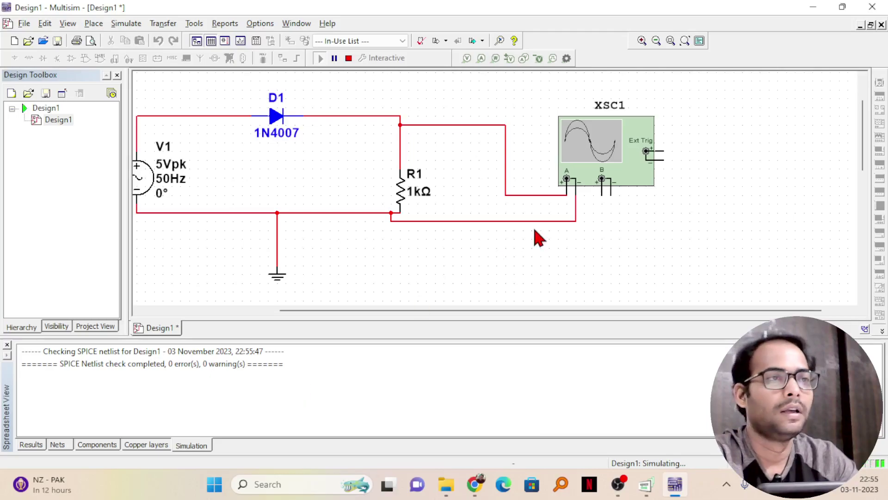
{"action": "double_click", "coordinate": [601, 150]}
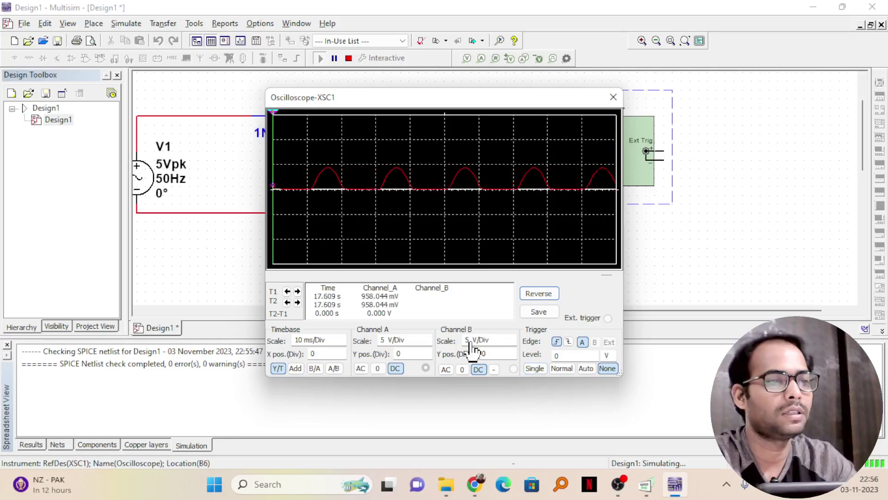
Set Single trigger, then step the timebase and Channel A's volts/div through several values
{"action": "left_click", "coordinate": [535, 369]}
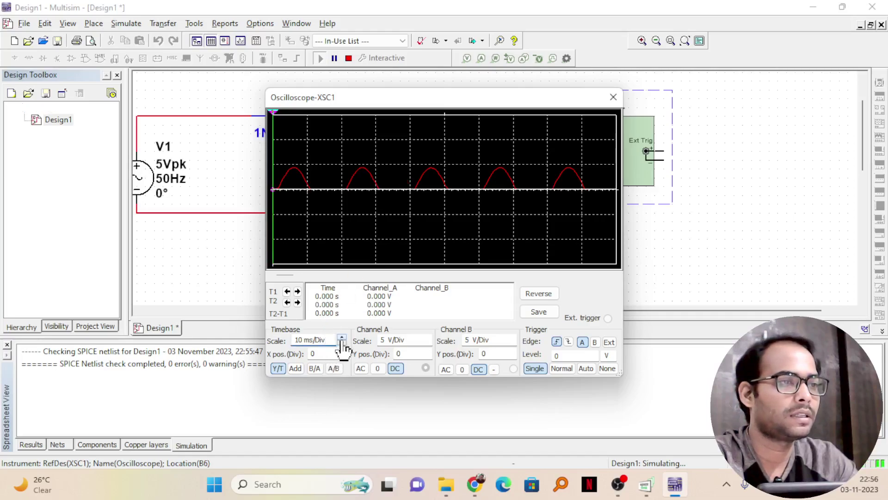
{"action": "left_click", "coordinate": [342, 345]}
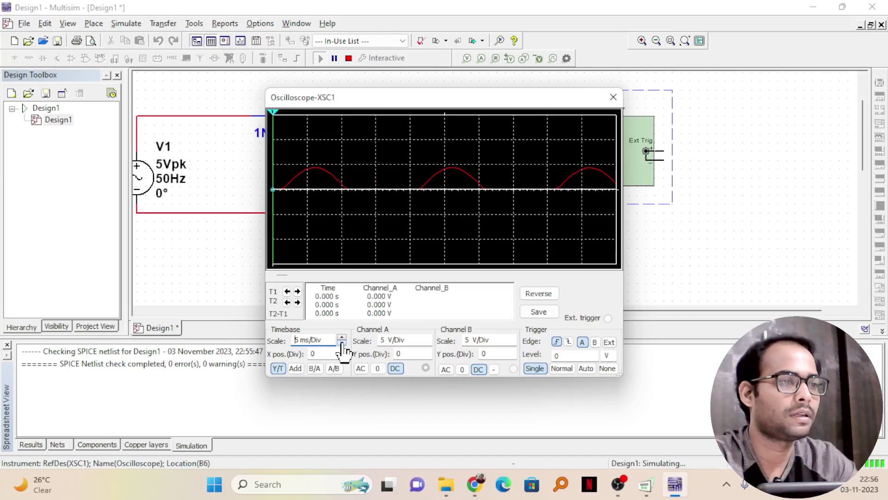
{"action": "left_click", "coordinate": [343, 344]}
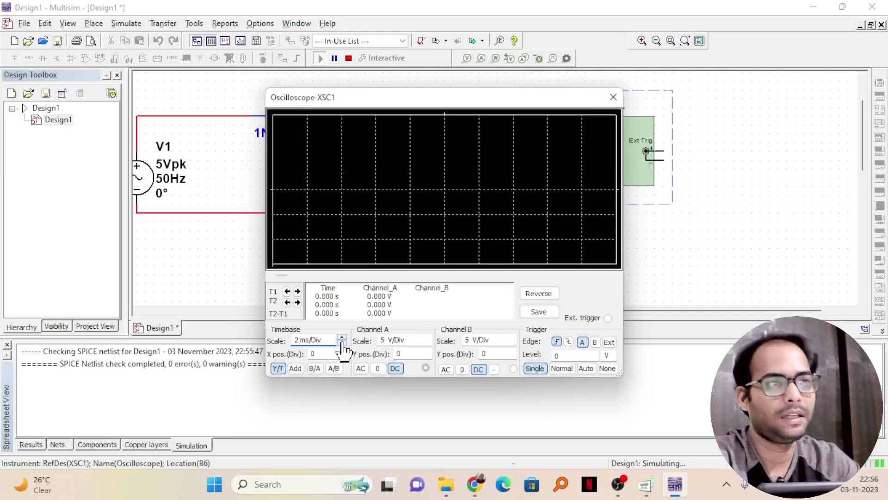
{"action": "left_click", "coordinate": [424, 344]}
{"action": "left_click", "coordinate": [427, 338]}
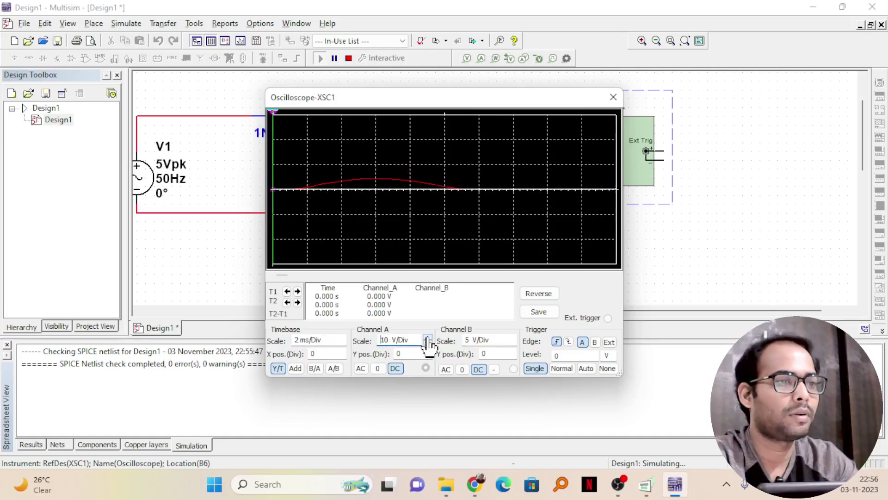
{"action": "left_click", "coordinate": [427, 339]}
{"action": "left_click", "coordinate": [427, 344]}
{"action": "left_click", "coordinate": [428, 344]}
{"action": "left_click", "coordinate": [427, 343]}
{"action": "left_click", "coordinate": [427, 343]}
{"action": "left_click", "coordinate": [427, 343]}
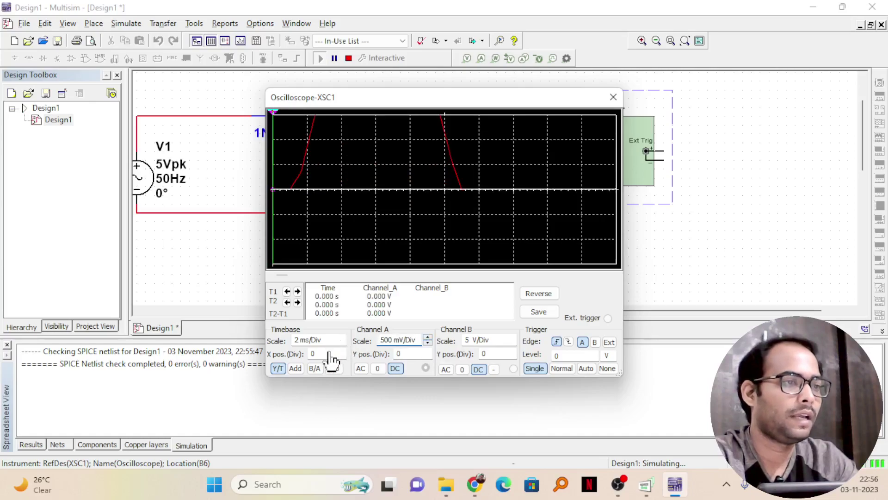
Set Channel A to 1 V/Div with a Y position of -2.4 divisions
{"action": "left_click", "coordinate": [401, 355]}
{"action": "left_click", "coordinate": [427, 357]}
{"action": "left_click", "coordinate": [428, 357]}
{"action": "left_click", "coordinate": [427, 357]}
{"action": "left_click", "coordinate": [427, 357]}
{"action": "left_click", "coordinate": [428, 357]}
{"action": "left_click", "coordinate": [427, 356]}
{"action": "left_click", "coordinate": [427, 356]}
{"action": "left_click", "coordinate": [427, 357]}
{"action": "left_click", "coordinate": [428, 356]}
{"action": "left_click", "coordinate": [428, 357]}
{"action": "left_click", "coordinate": [428, 356]}
{"action": "left_click", "coordinate": [427, 357]}
{"action": "left_click", "coordinate": [427, 357]}
{"action": "left_click", "coordinate": [427, 356]}
{"action": "left_click", "coordinate": [411, 341]}
{"action": "left_click", "coordinate": [428, 337]}
{"action": "left_click", "coordinate": [428, 351]}
{"action": "left_click", "coordinate": [428, 351]}
{"action": "left_click", "coordinate": [427, 351]}
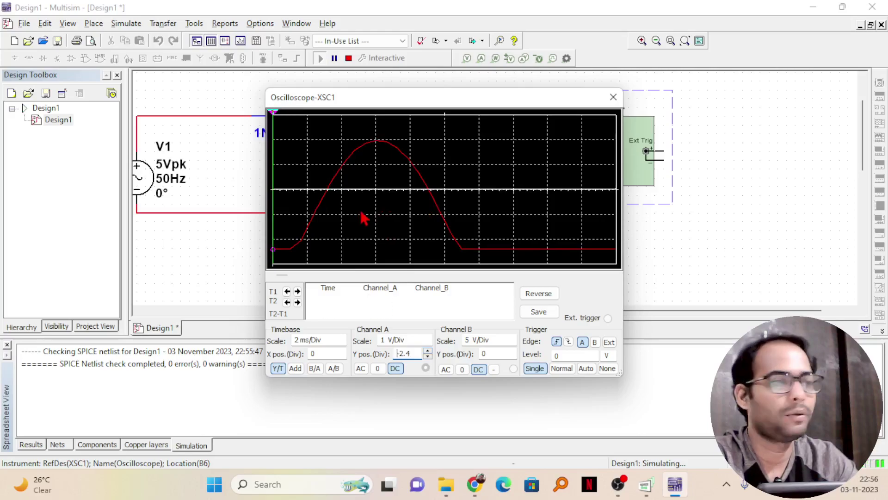
Set the timebase to 5 ms/Div and switch the trigger to Auto, then back to Single
{"action": "left_click", "coordinate": [314, 341]}
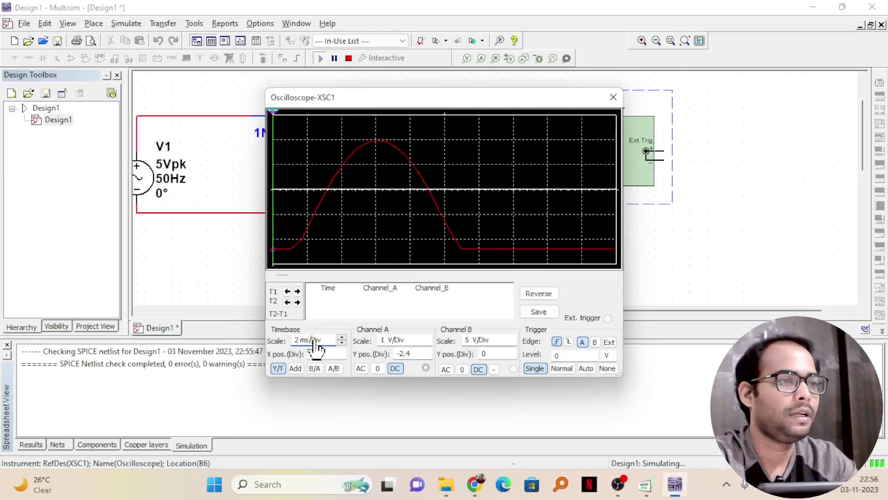
{"action": "left_click", "coordinate": [342, 338]}
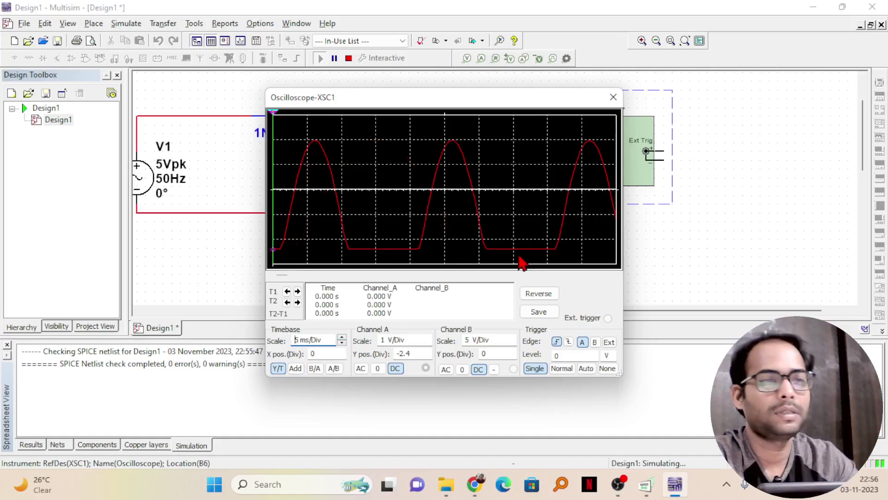
{"action": "left_click", "coordinate": [585, 368]}
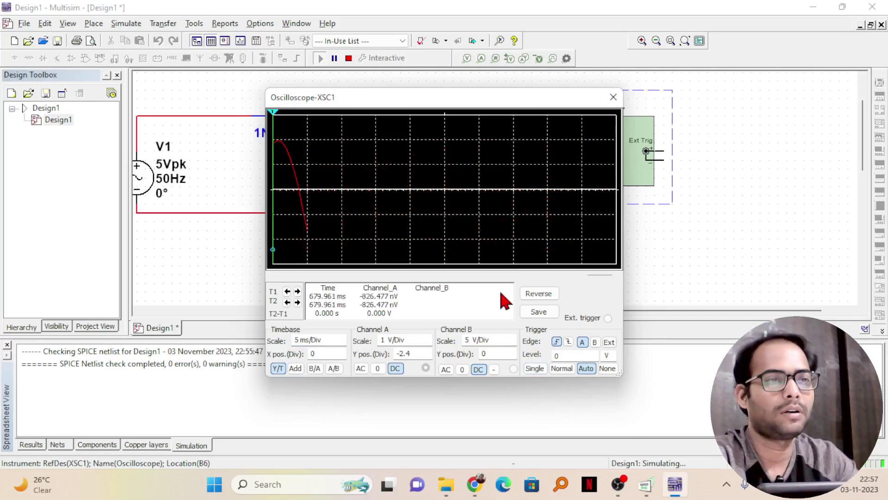
{"action": "left_click", "coordinate": [535, 369]}
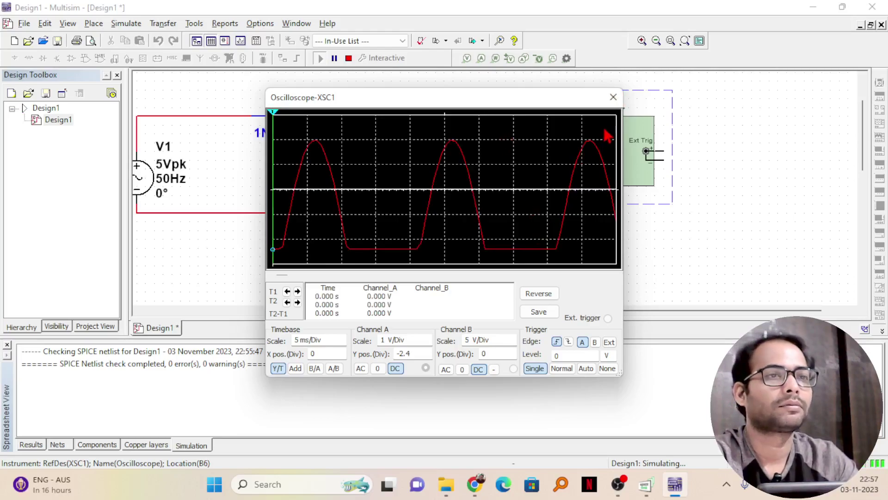
Close the oscilloscope display and stop the running simulation
{"action": "left_click", "coordinate": [614, 97]}
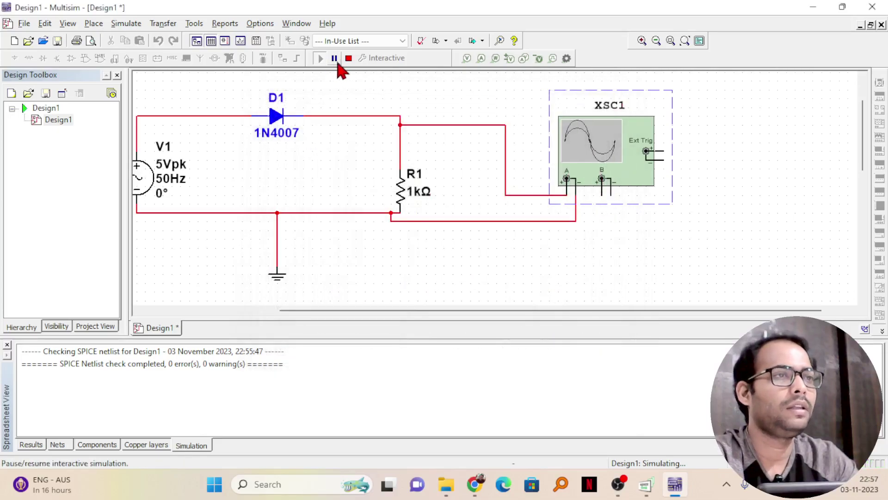
{"action": "left_click", "coordinate": [349, 58]}
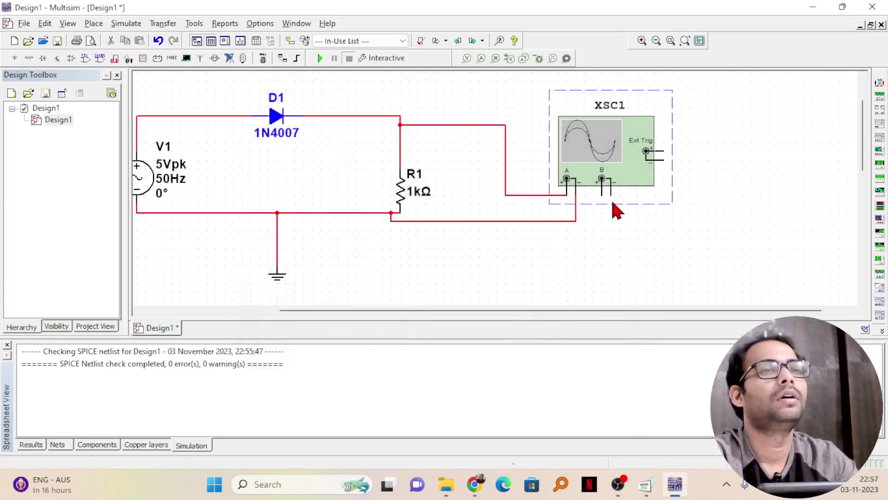
{"action": "left_click", "coordinate": [603, 215]}
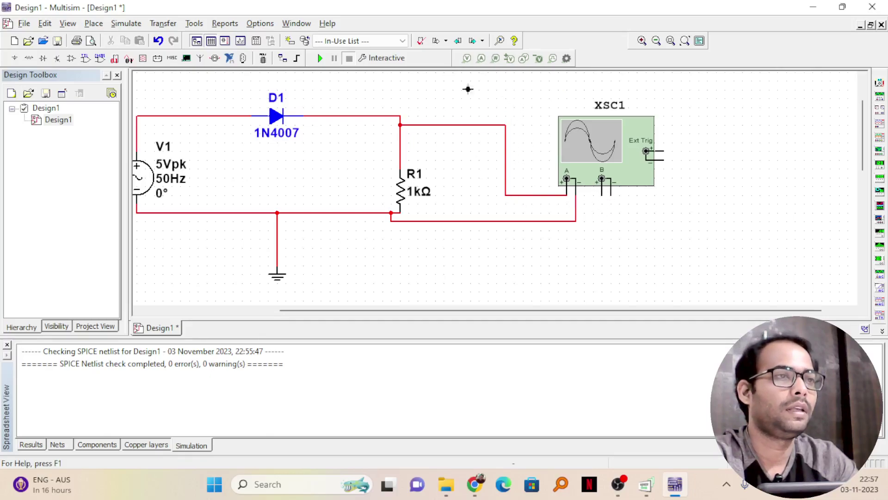
Wire scope channel B+ to the node left of D1 and B− to ground, then rerun
{"action": "left_click", "coordinate": [227, 116]}
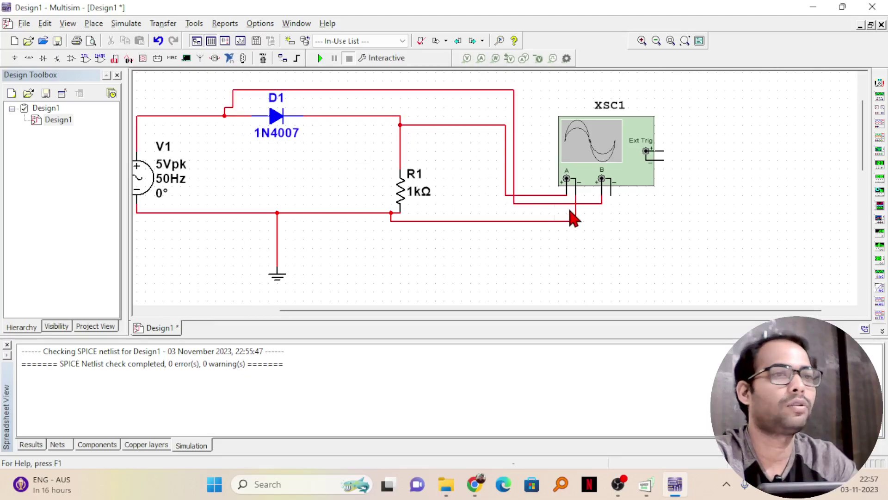
{"action": "left_click", "coordinate": [610, 197]}
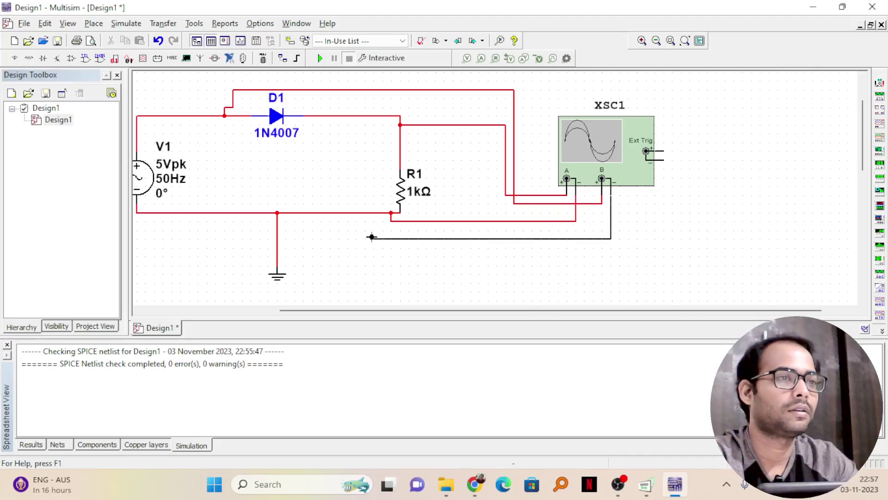
{"action": "left_click", "coordinate": [277, 222]}
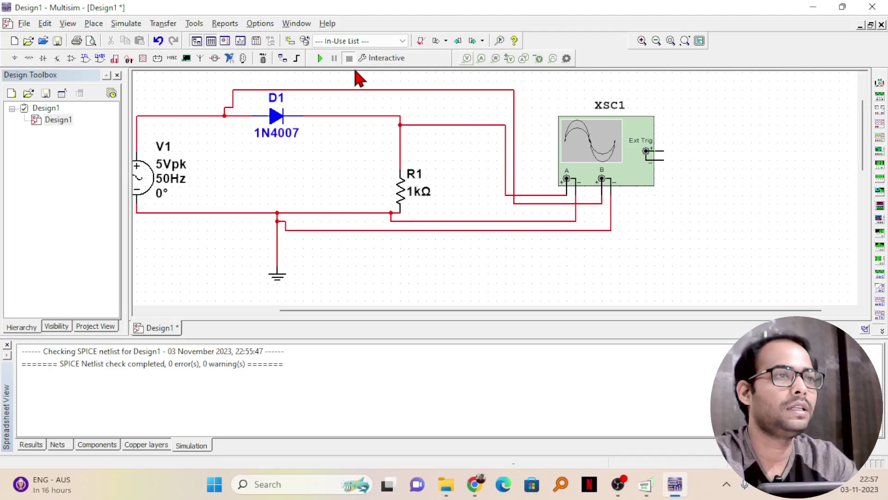
{"action": "left_click", "coordinate": [319, 58]}
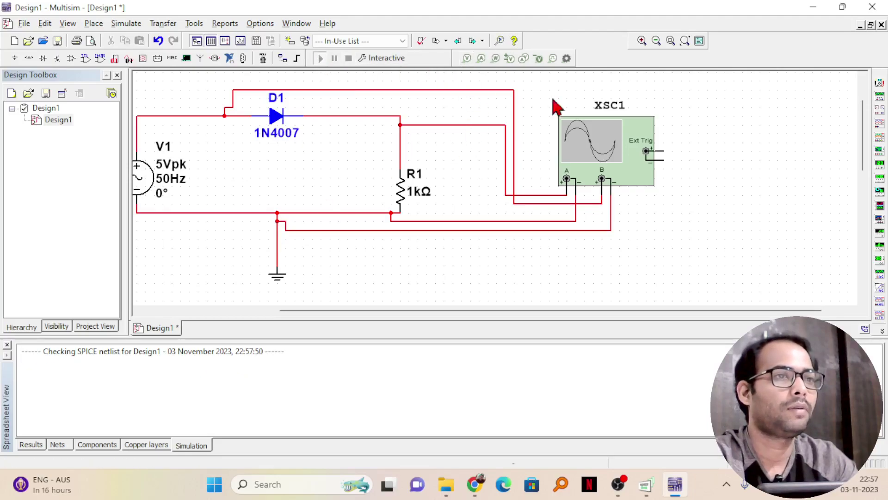
Open the XSC1 oscilloscope display and set Channel B's scale to 1 V/Div
{"action": "double_click", "coordinate": [598, 143]}
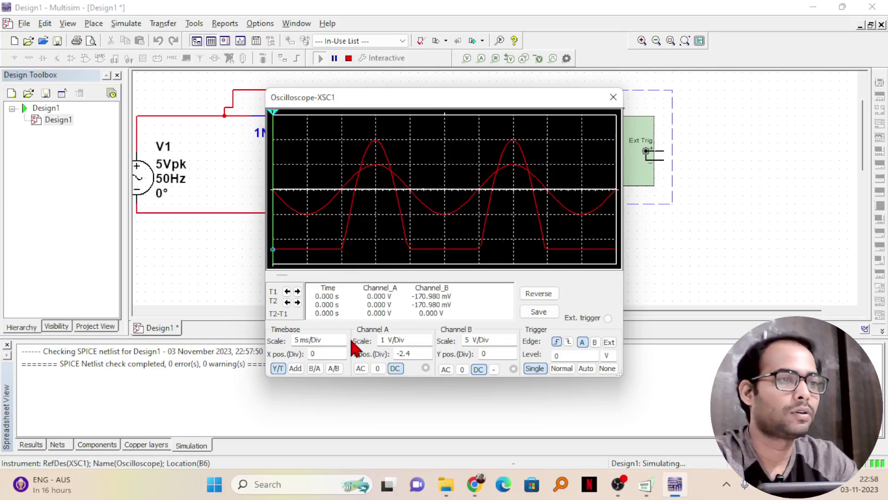
{"action": "type", "text": "4"}
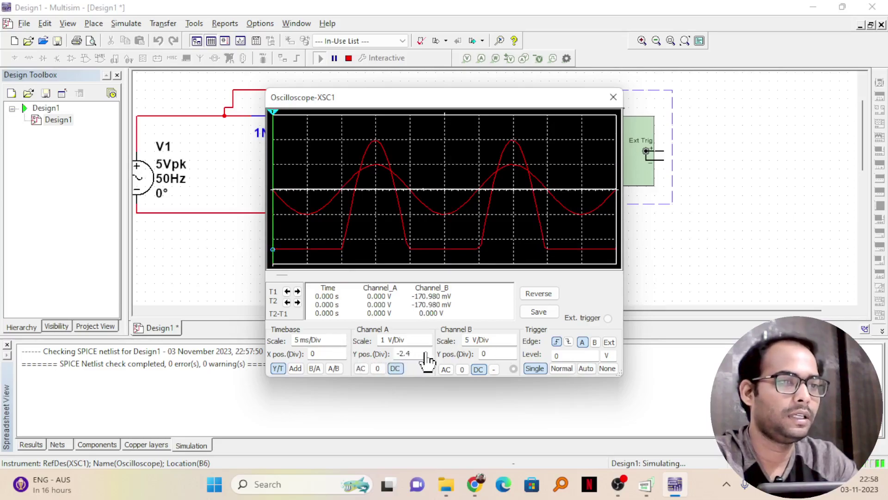
{"action": "left_click", "coordinate": [512, 343]}
{"action": "left_click", "coordinate": [512, 342]}
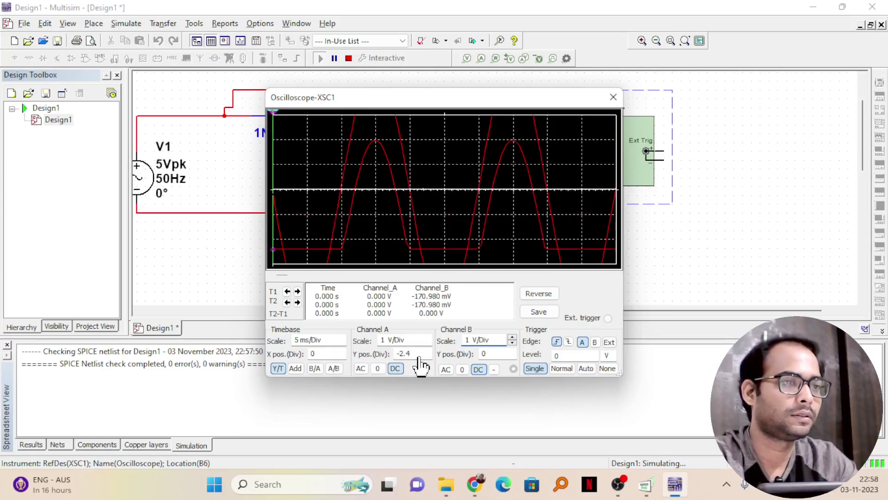
Raise Channel A's Y position step by step to 0.2 divisions, then reset it to 0
{"action": "left_click", "coordinate": [426, 356]}
{"action": "left_click", "coordinate": [426, 350]}
{"action": "left_click", "coordinate": [426, 350]}
{"action": "left_click", "coordinate": [426, 351]}
{"action": "left_click", "coordinate": [426, 351]}
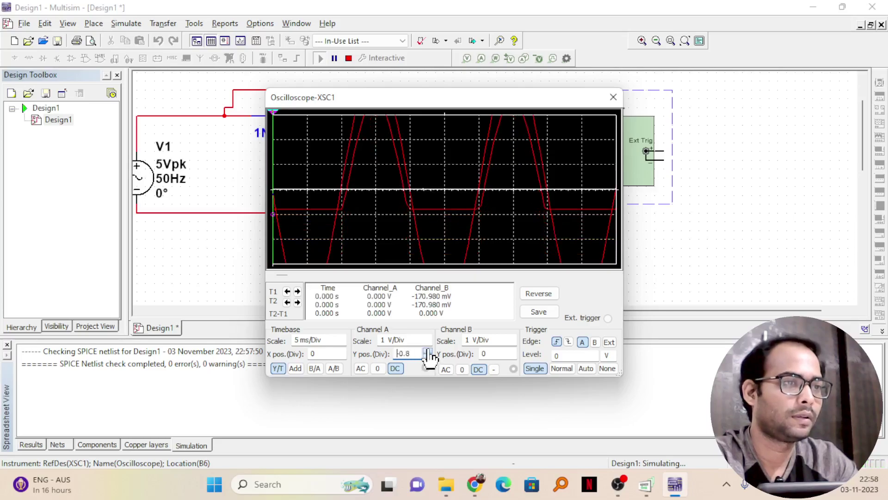
{"action": "left_click", "coordinate": [427, 350]}
{"action": "left_click", "coordinate": [427, 351]}
{"action": "left_click", "coordinate": [426, 350]}
{"action": "left_click", "coordinate": [426, 350]}
{"action": "left_click", "coordinate": [426, 351]}
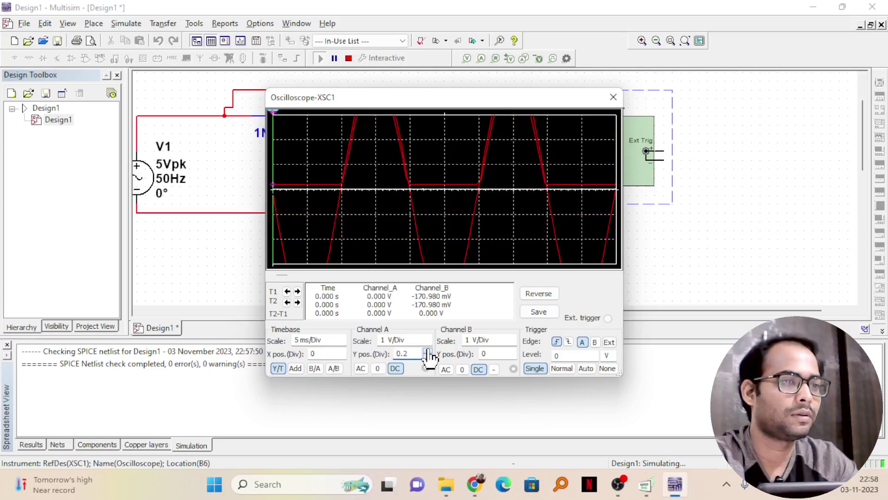
{"action": "left_click", "coordinate": [427, 357]}
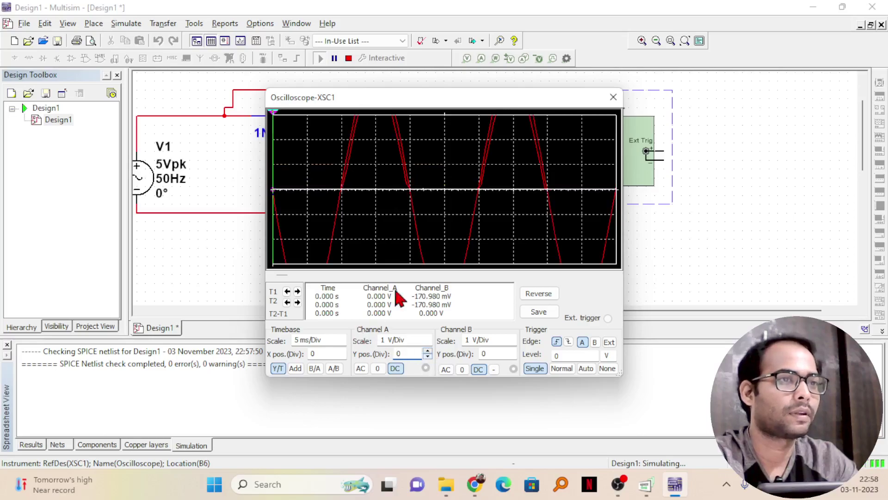
Set both Channel A and Channel B scales to 5 V/Div
{"action": "left_click", "coordinate": [402, 340]}
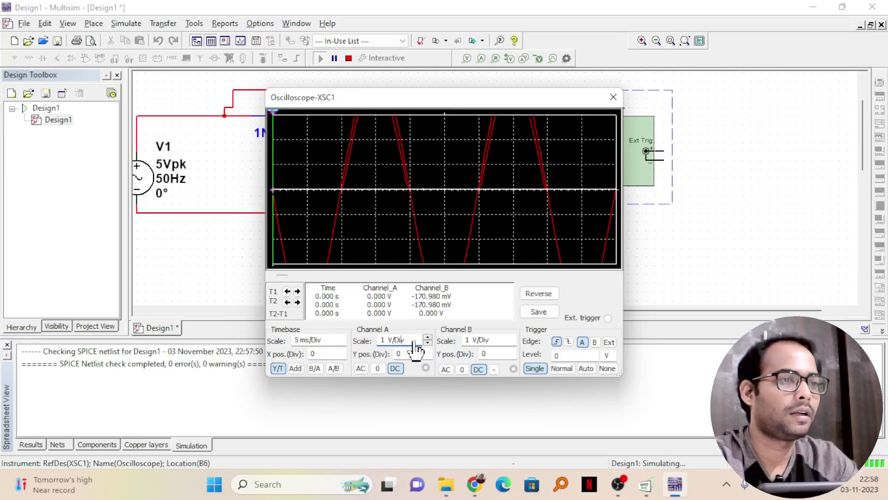
{"action": "left_click", "coordinate": [427, 338]}
{"action": "left_click", "coordinate": [428, 338]}
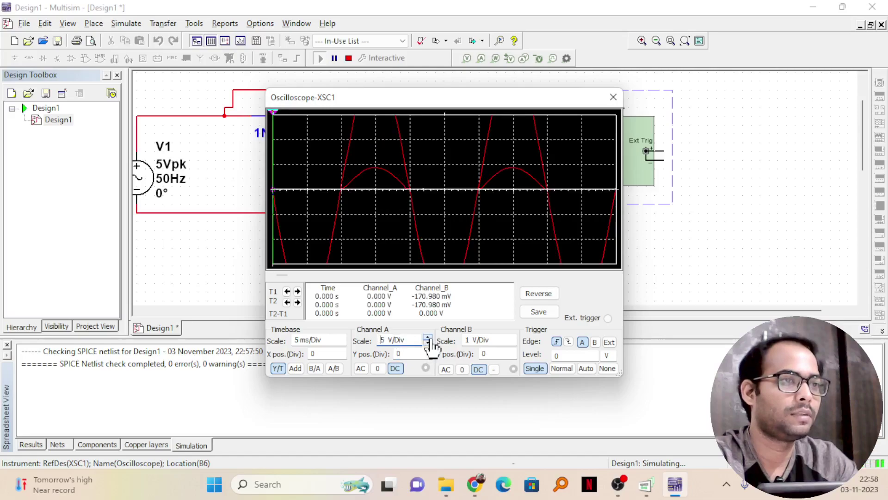
{"action": "left_click", "coordinate": [485, 340]}
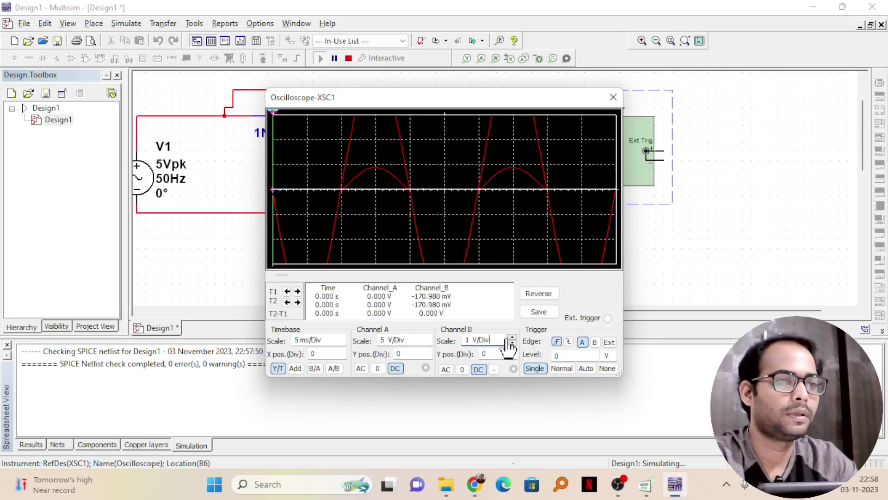
{"action": "left_click", "coordinate": [512, 337]}
{"action": "left_click", "coordinate": [512, 338]}
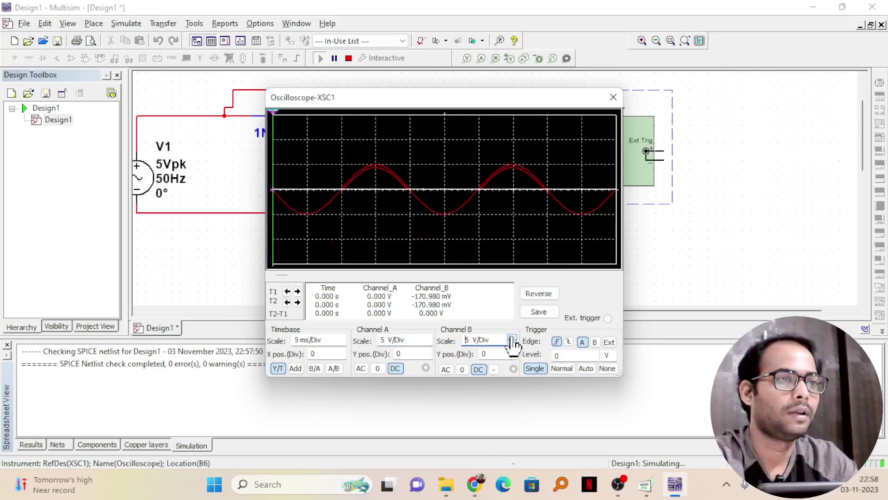
Lower Channel A's Y position to -1.6 divisions
{"action": "left_click", "coordinate": [414, 354]}
{"action": "left_click", "coordinate": [427, 356]}
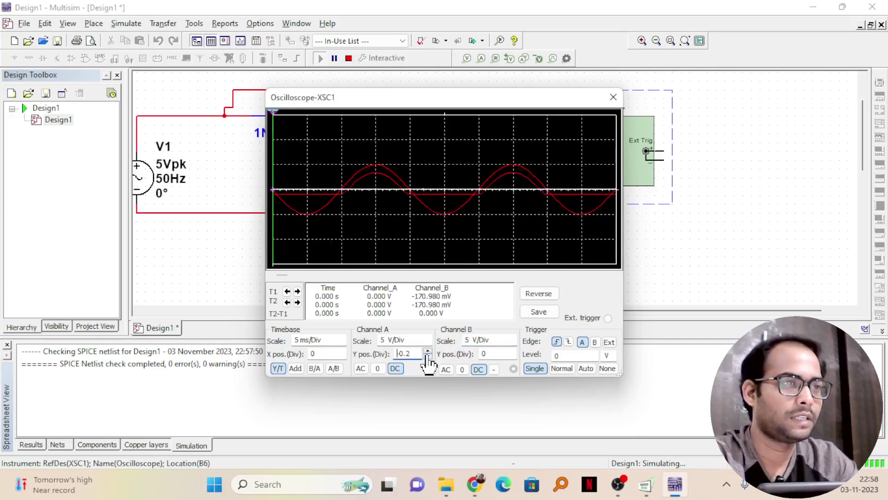
{"action": "left_click", "coordinate": [427, 356]}
{"action": "left_click", "coordinate": [428, 357]}
{"action": "left_click", "coordinate": [428, 356]}
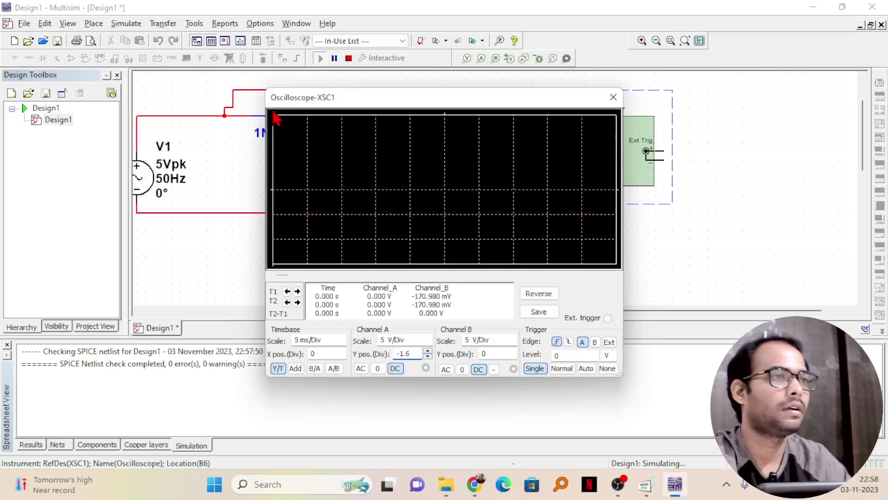
Drag cursor T2 to about 10 ms and T1 to about 20 ms on the scope display
{"action": "left_click_drag", "start_coordinate": [273, 117], "coordinate": [344, 128]}
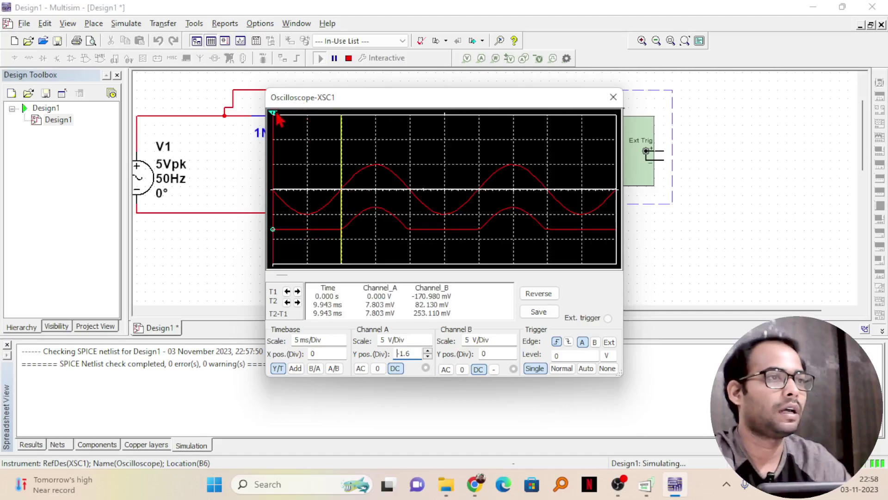
{"action": "left_click_drag", "start_coordinate": [274, 119], "coordinate": [412, 133]}
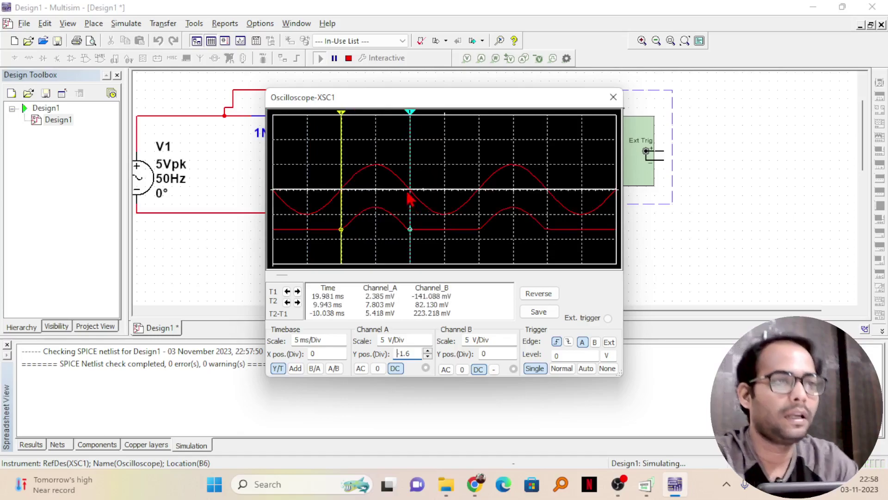